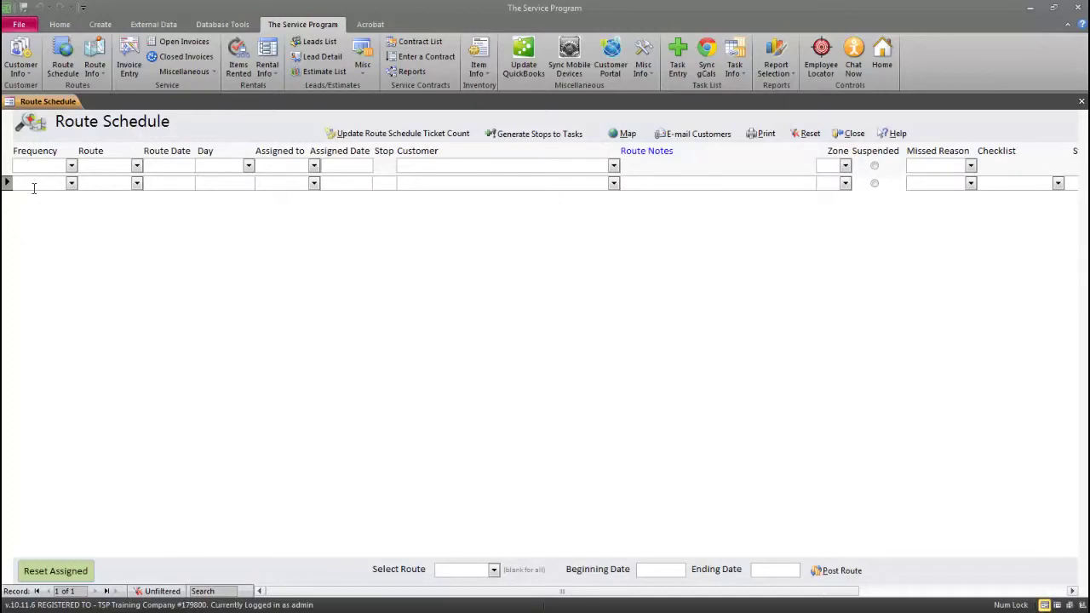
Create Weekly (7), Biweekly (14) and Monthly route frequencies, correcting Monthly's length from 30 to 28 days
{"action": "double_click", "coordinate": [37, 187]}
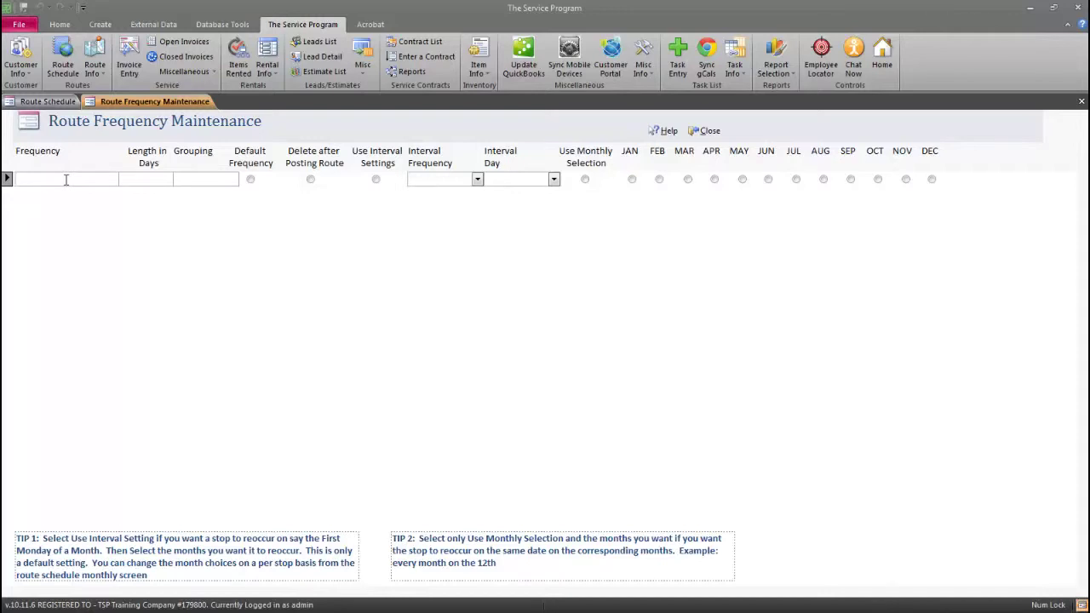
{"action": "type", "text": "Weekly"}
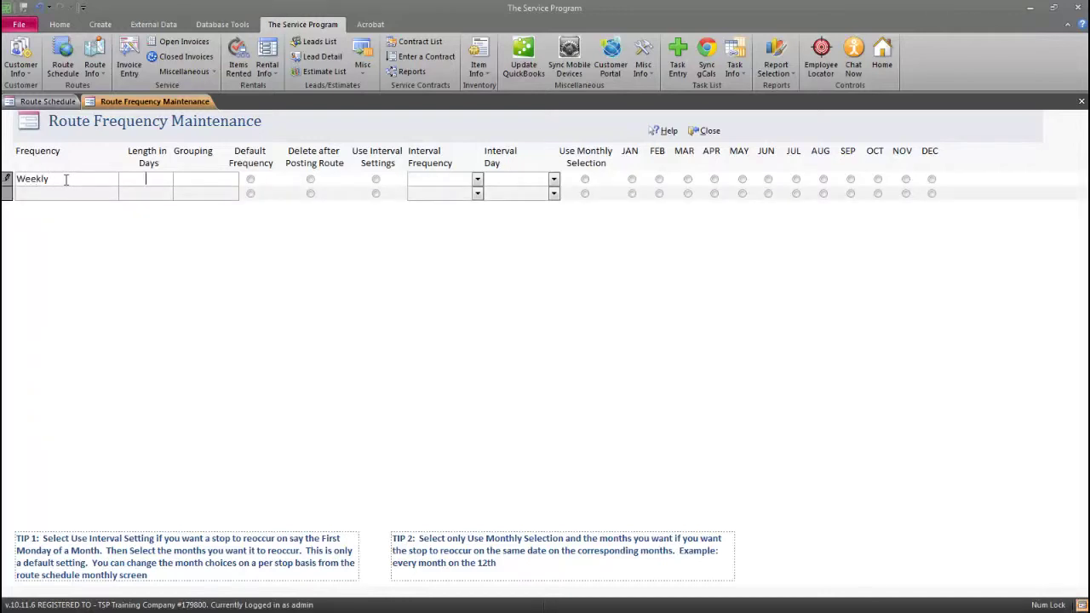
{"action": "type", "text": "7"}
{"action": "left_click", "coordinate": [32, 192]}
{"action": "type", "text": "B"}
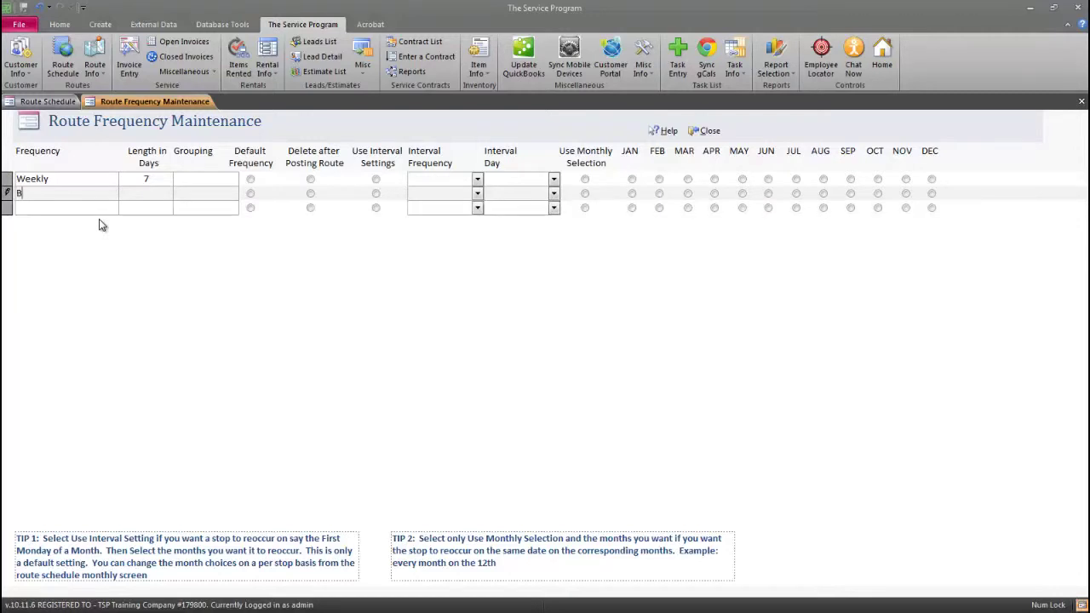
{"action": "type", "text": "iweekly"}
{"action": "type", "text": "14"}
{"action": "left_click", "coordinate": [85, 210]}
{"action": "type", "text": "Month"}
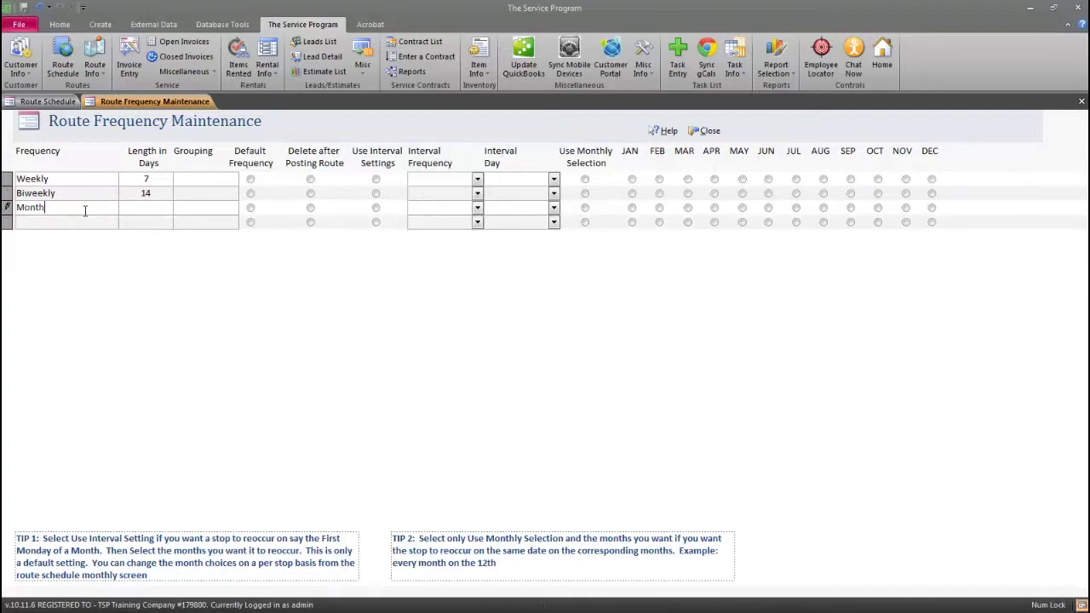
{"action": "type", "text": "ly30"}
{"action": "double_click", "coordinate": [144, 207]}
{"action": "type", "text": "28"}
Add an FM (First Monday) frequency with interval settings set to First and Monday
{"action": "left_click", "coordinate": [92, 219]}
{"action": "type", "text": "F"}
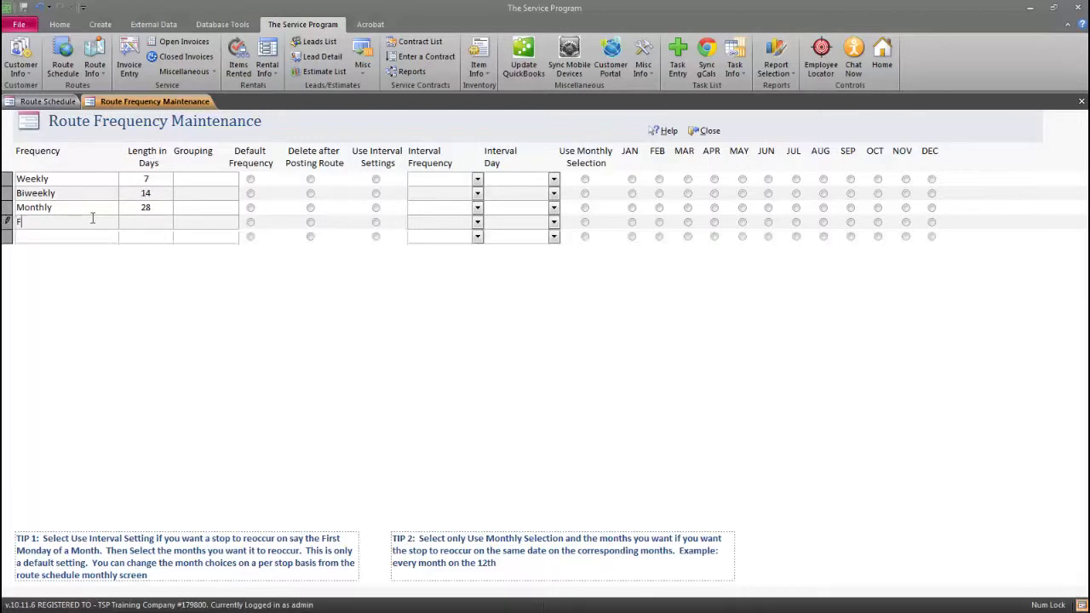
{"action": "type", "text": "M (First Monday)"}
{"action": "left_click", "coordinate": [289, 237]}
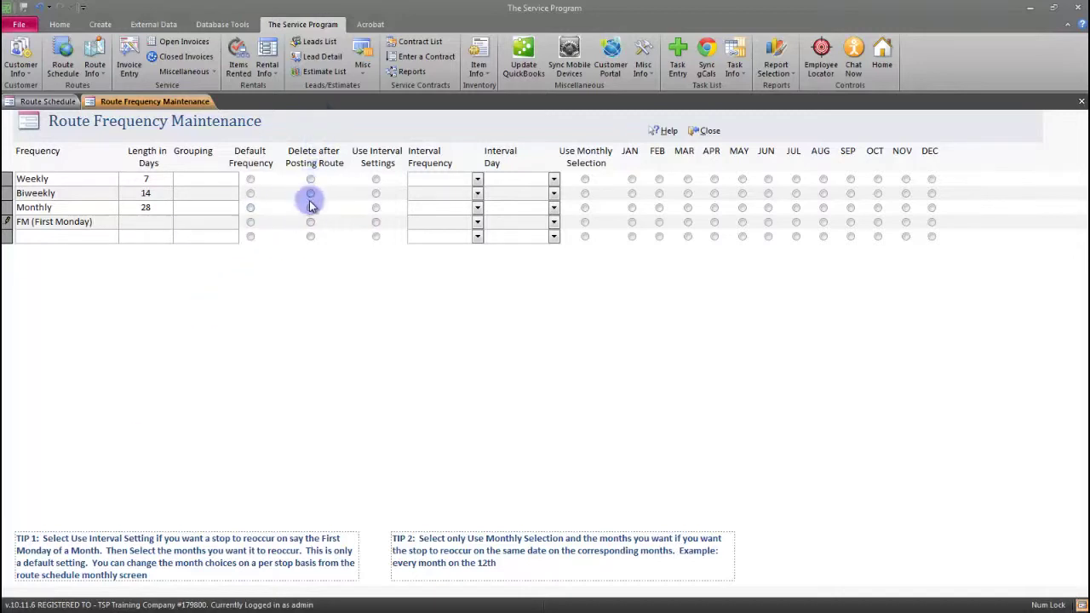
{"action": "left_click", "coordinate": [375, 221]}
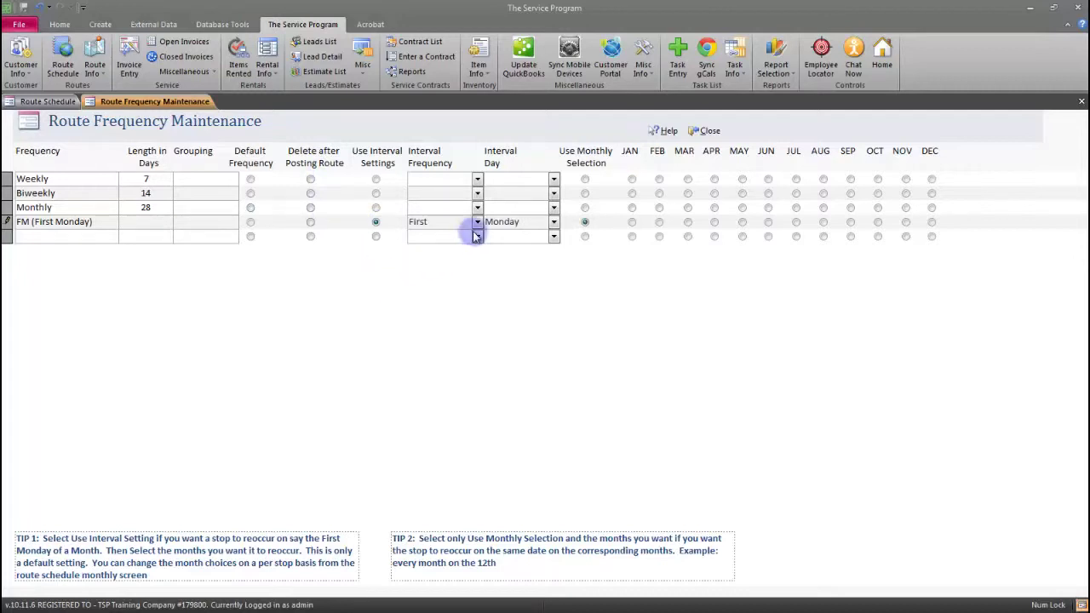
{"action": "left_click", "coordinate": [477, 222]}
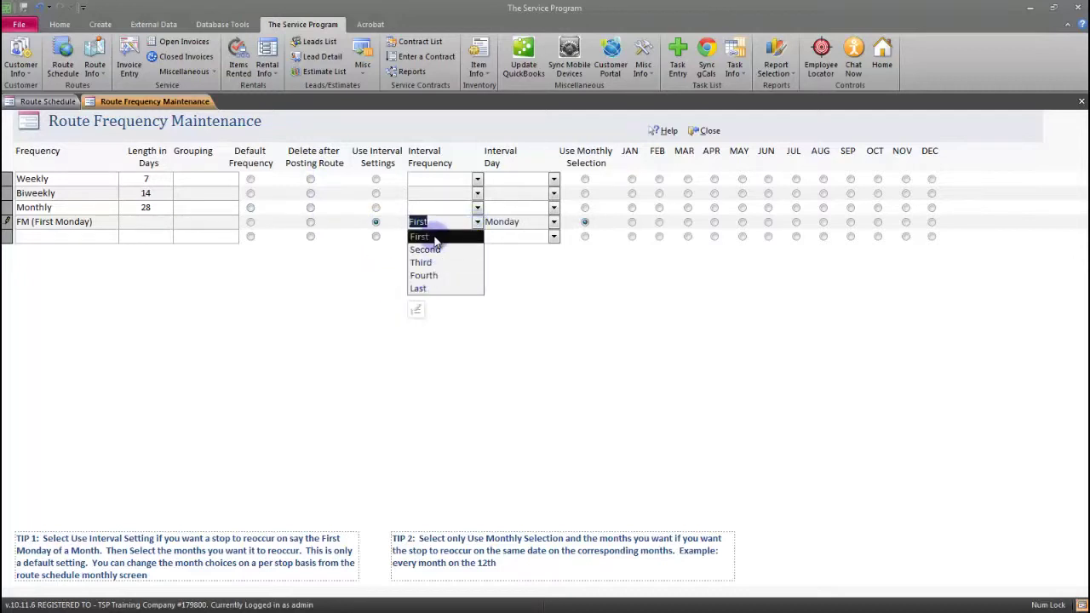
{"action": "left_click", "coordinate": [436, 239]}
{"action": "left_click", "coordinate": [553, 221]}
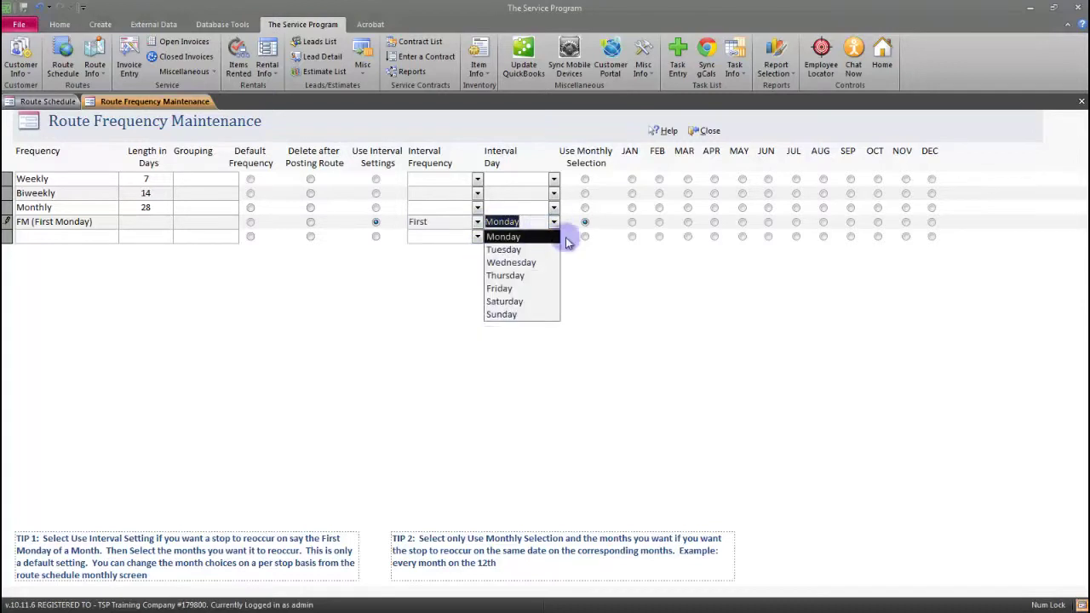
{"action": "left_click", "coordinate": [584, 222]}
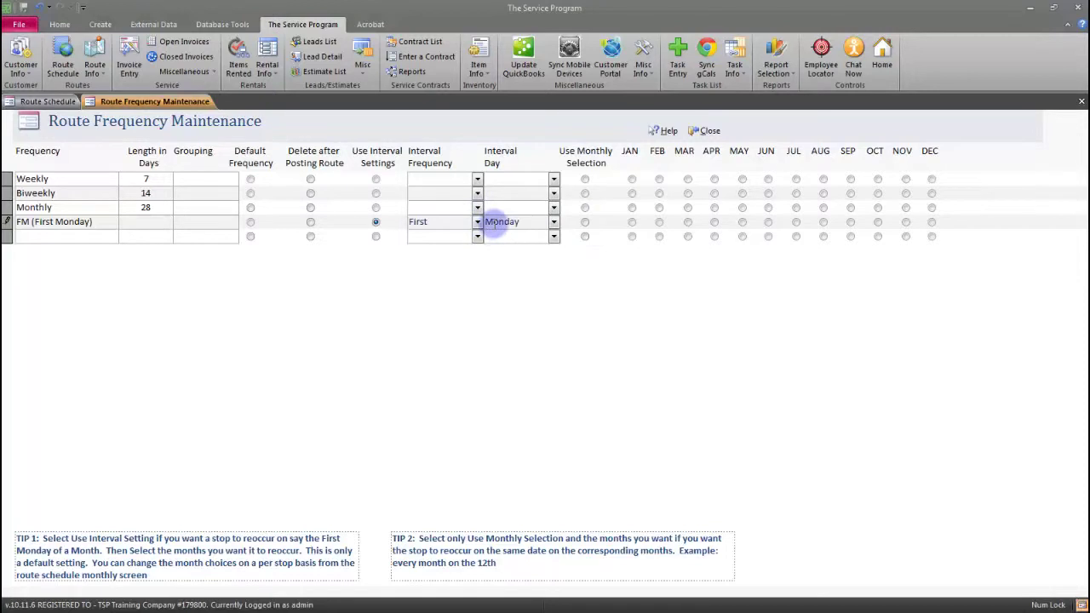
{"action": "left_click", "coordinate": [92, 236]}
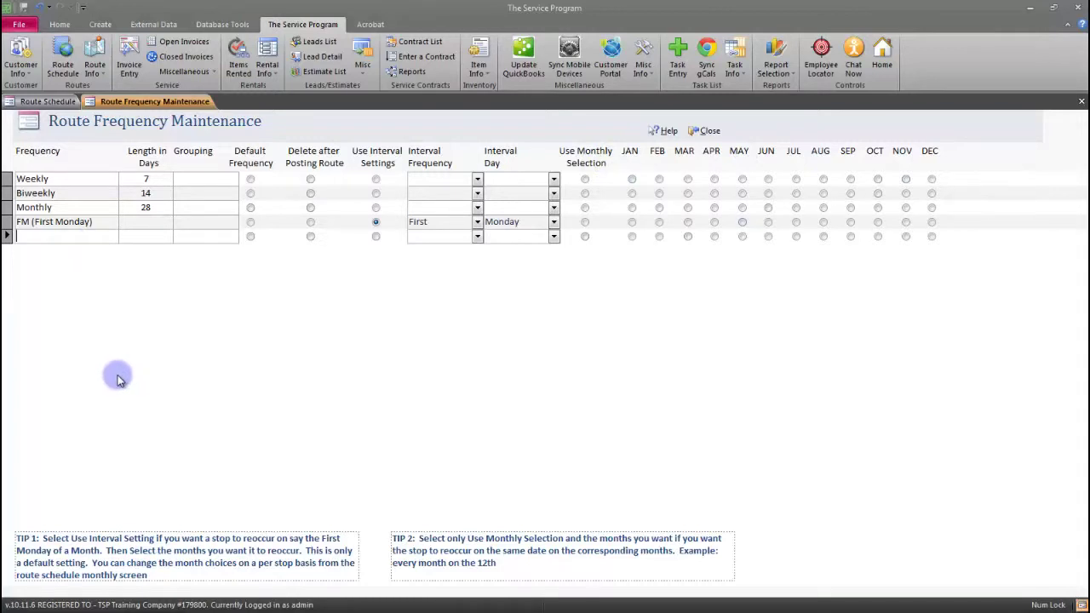
Add Bi-Monthly using monthly selection for JAN, MAR, MAY, JUL, SEP, NOV, then close the list
{"action": "type", "text": "Bi"}
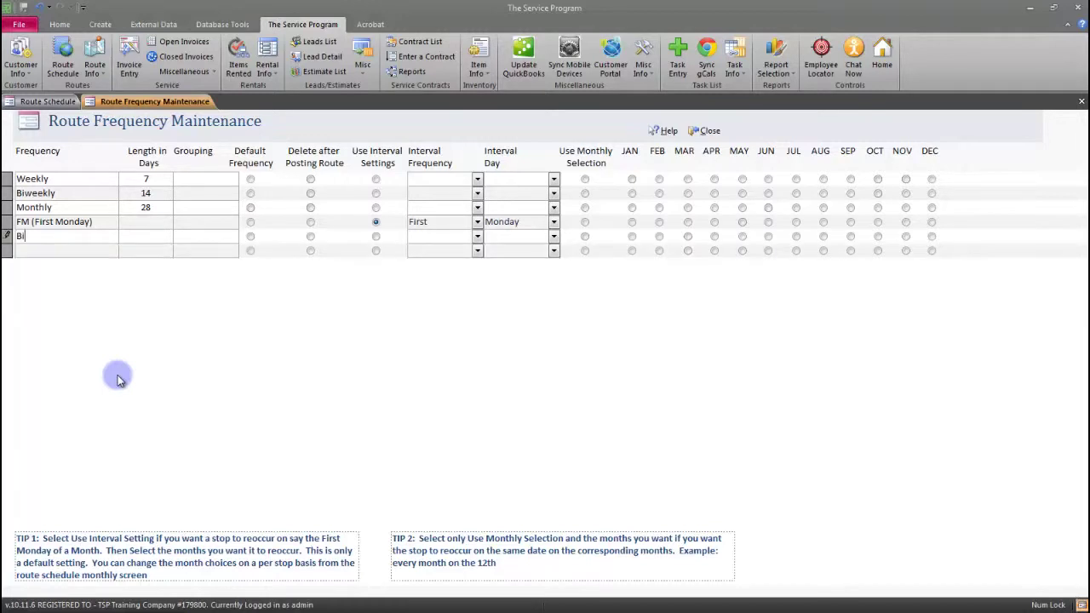
{"action": "type", "text": "-Monthly"}
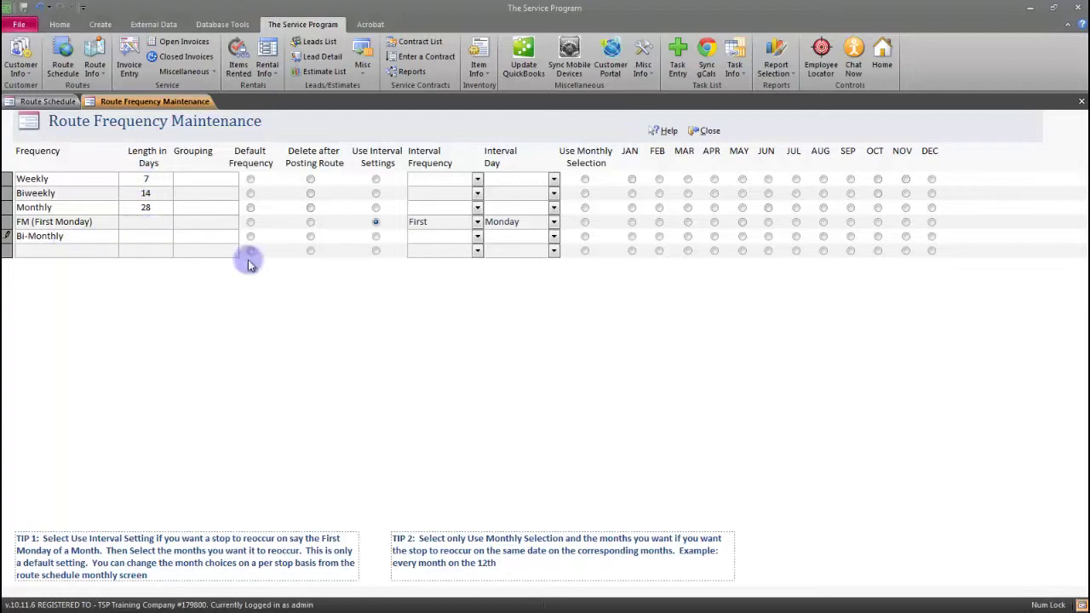
{"action": "left_click", "coordinate": [585, 236]}
{"action": "left_click", "coordinate": [632, 236]}
{"action": "left_click", "coordinate": [687, 236]}
{"action": "left_click", "coordinate": [740, 237]}
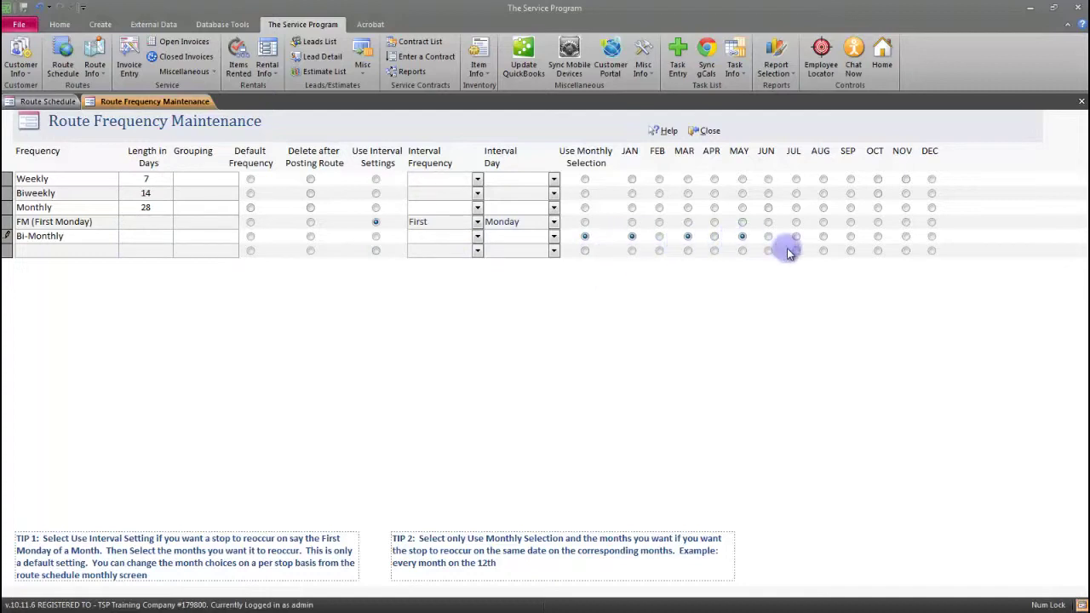
{"action": "left_click", "coordinate": [797, 236]}
{"action": "left_click", "coordinate": [850, 236]}
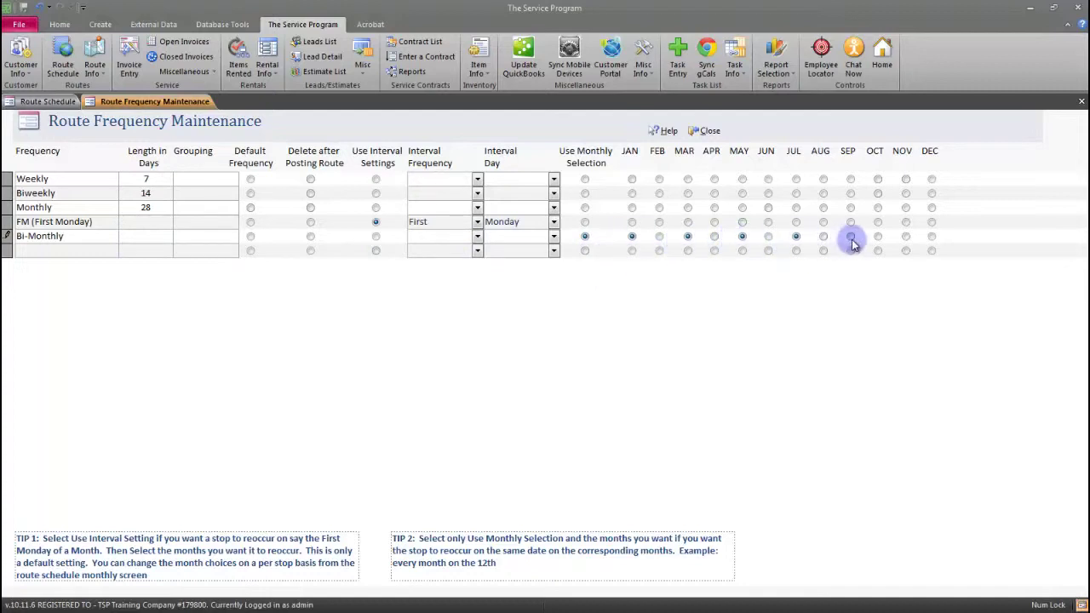
{"action": "left_click", "coordinate": [905, 236]}
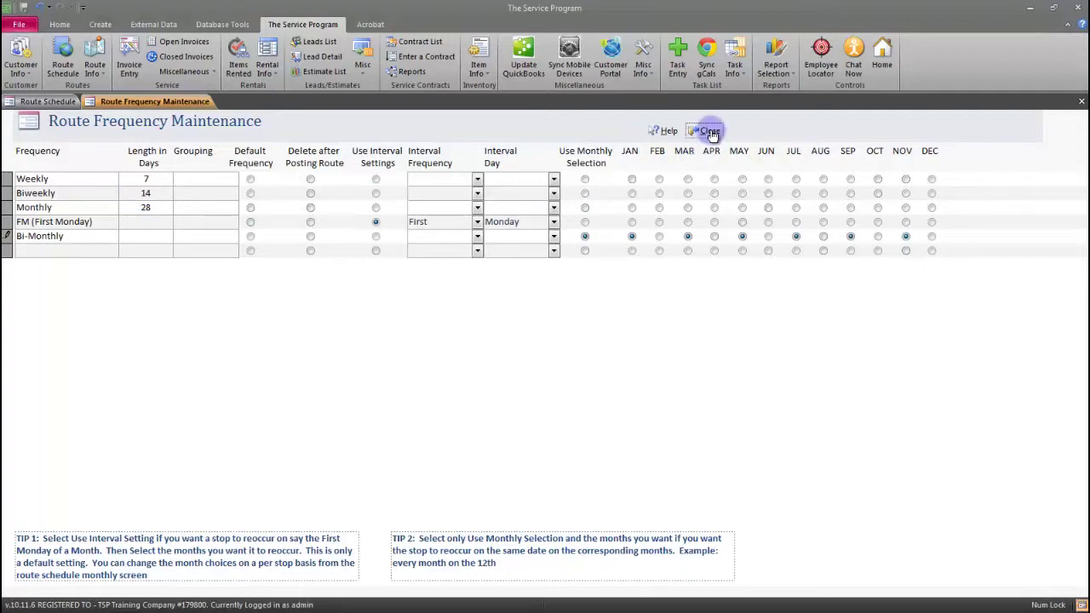
{"action": "left_click", "coordinate": [710, 132]}
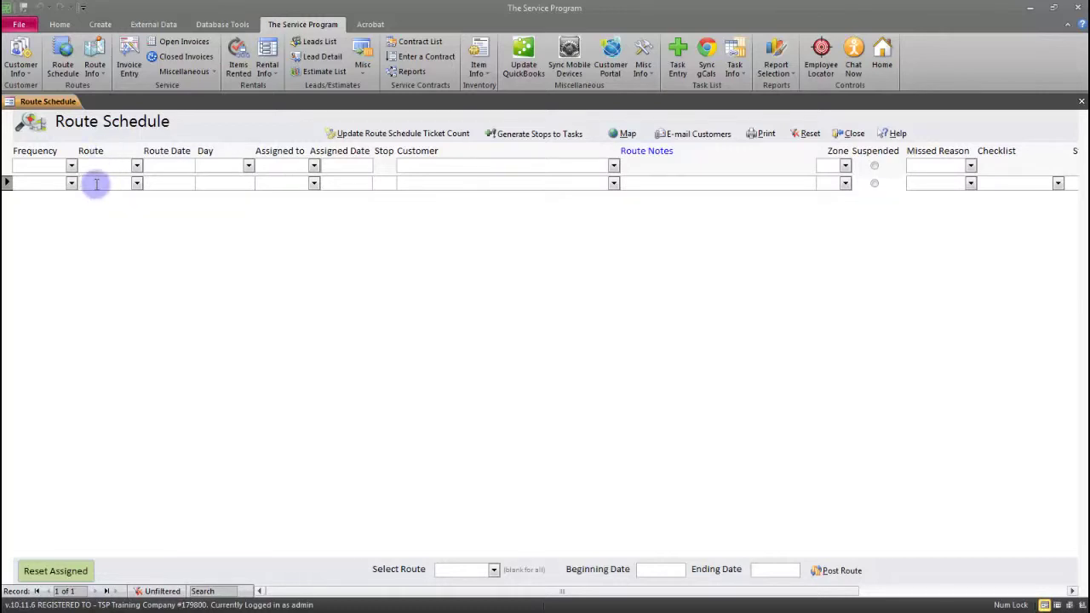
Save route R1 with the technician's name, telephone number and e-mail address, then close the route list
{"action": "double_click", "coordinate": [97, 184]}
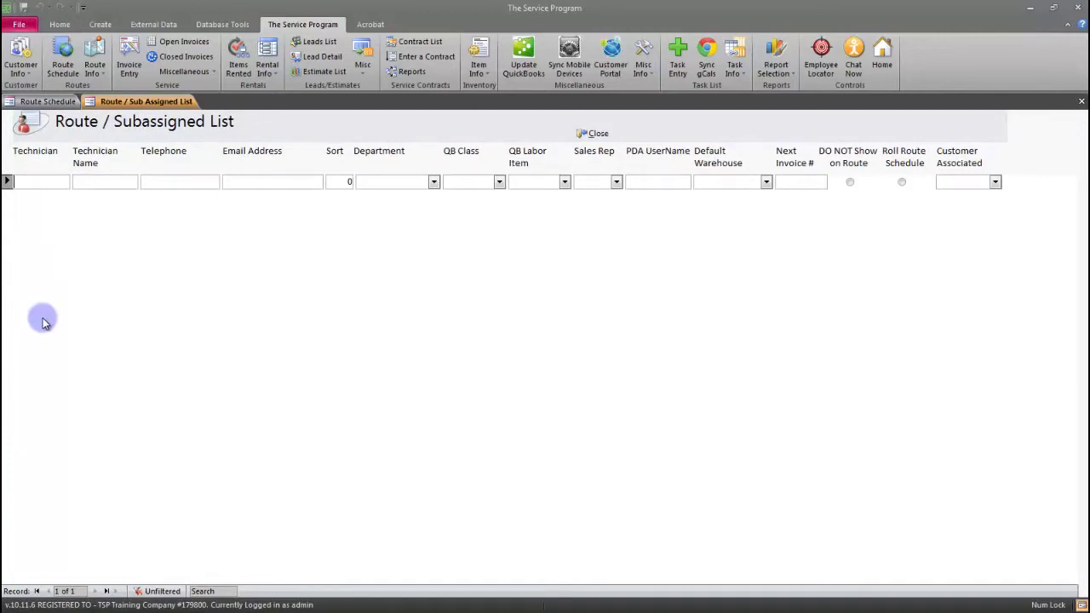
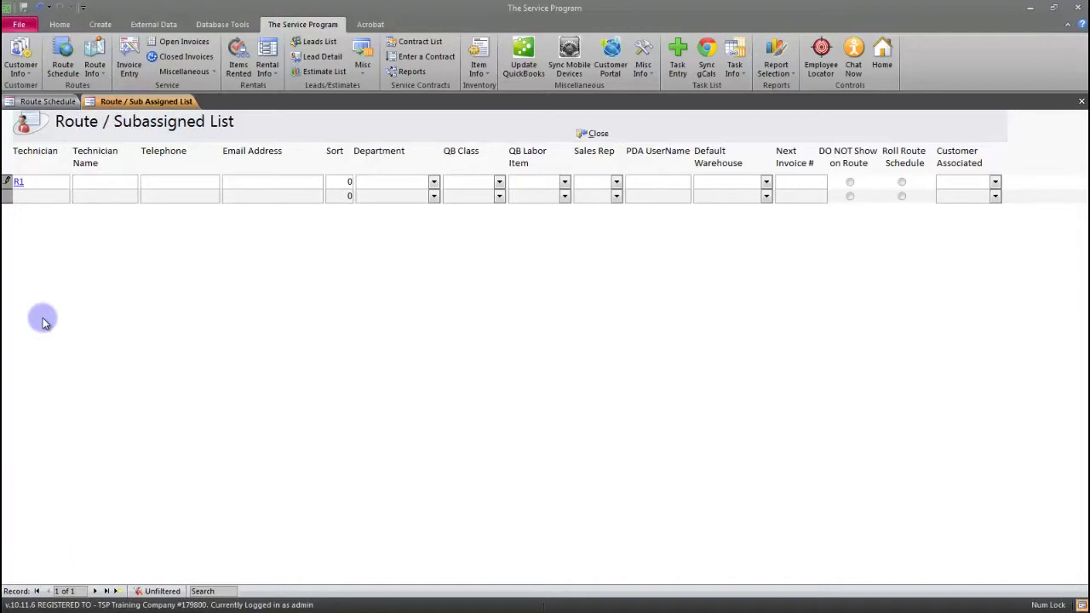
{"action": "key", "text": "Tab"}
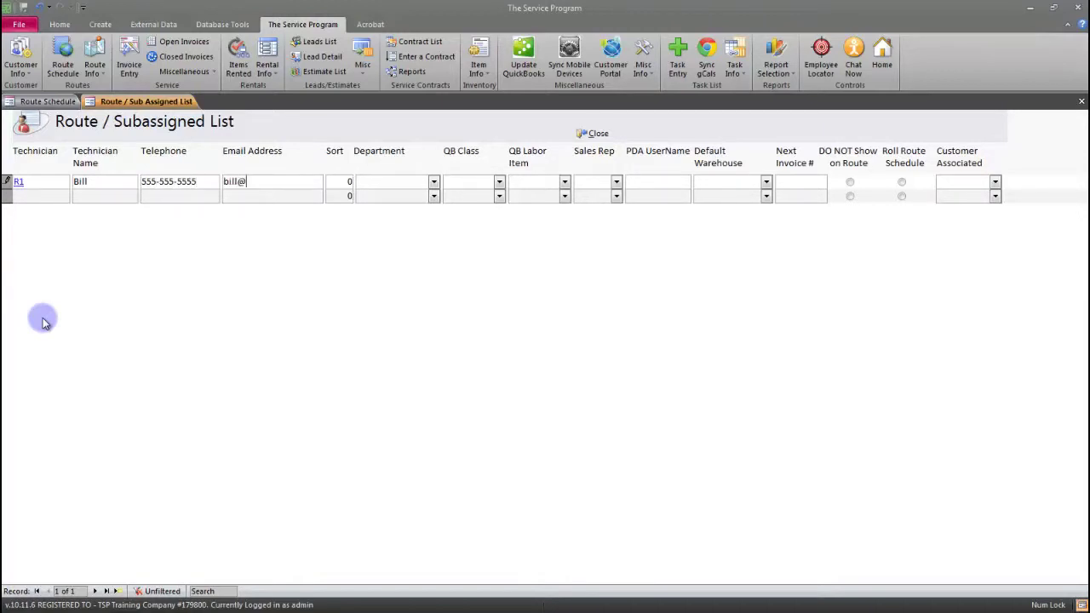
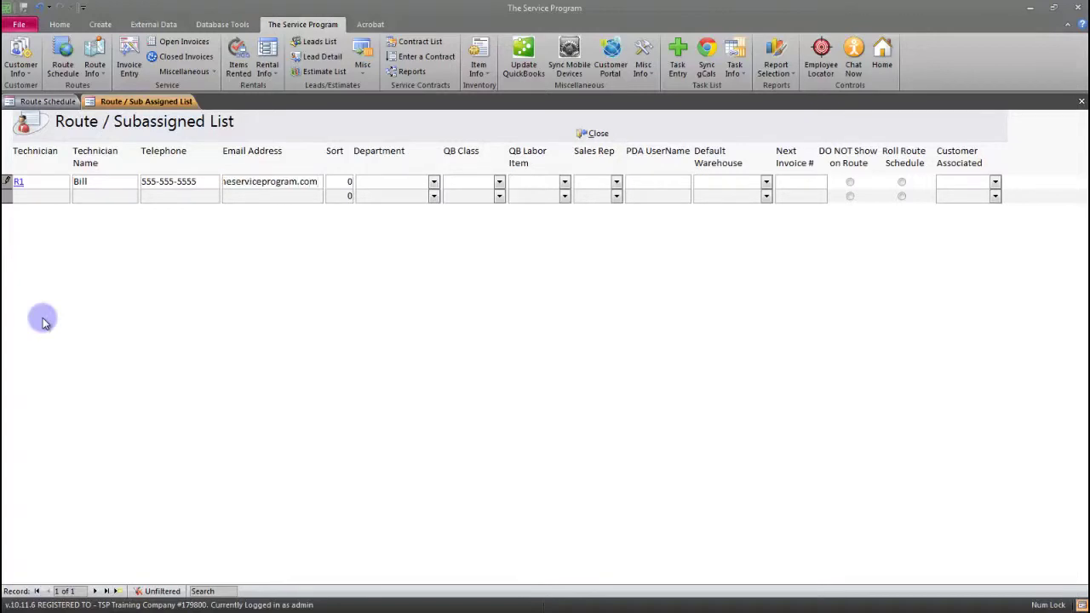
{"action": "left_click", "coordinate": [474, 183]}
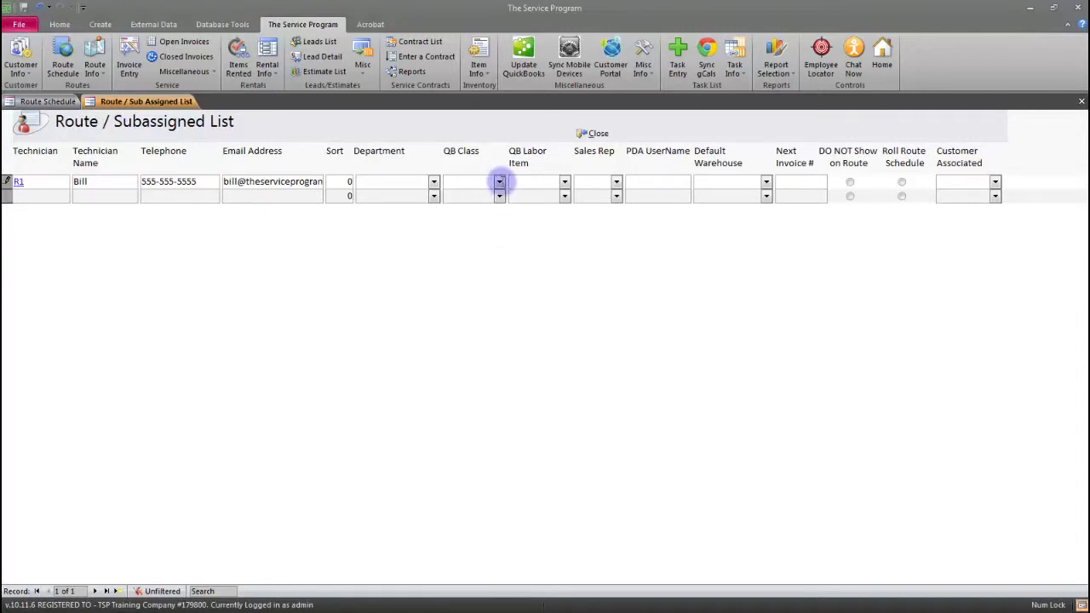
{"action": "left_click", "coordinate": [518, 183]}
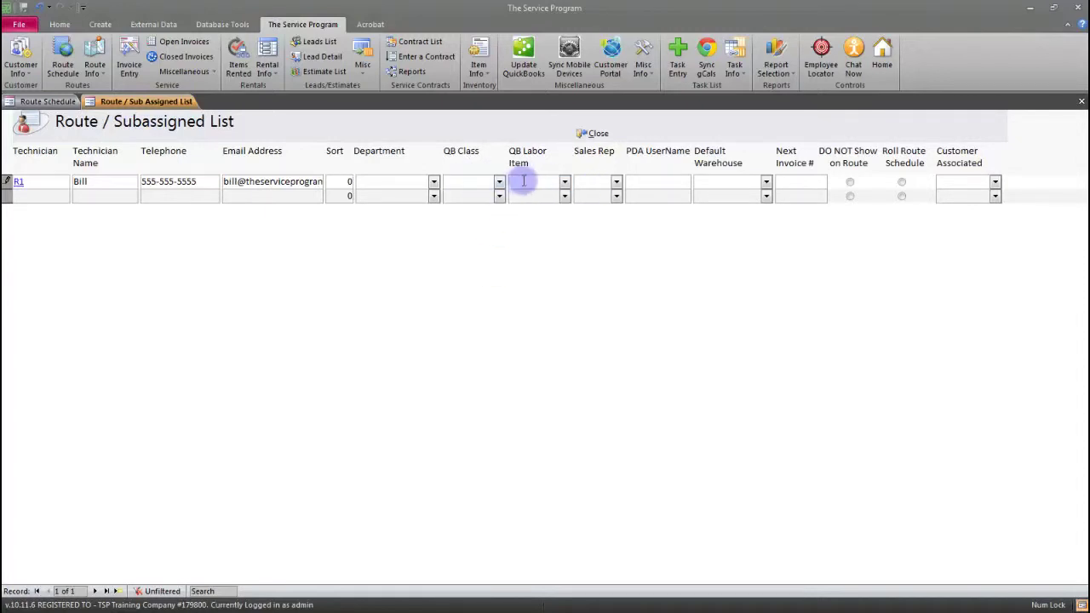
{"action": "left_click", "coordinate": [582, 180]}
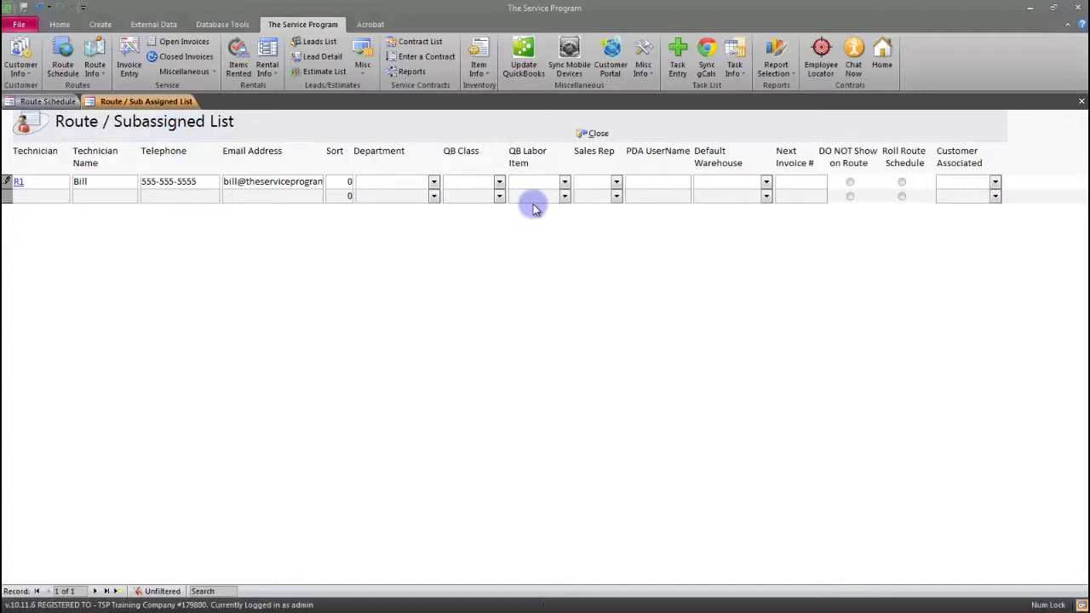
{"action": "left_click", "coordinate": [141, 197]}
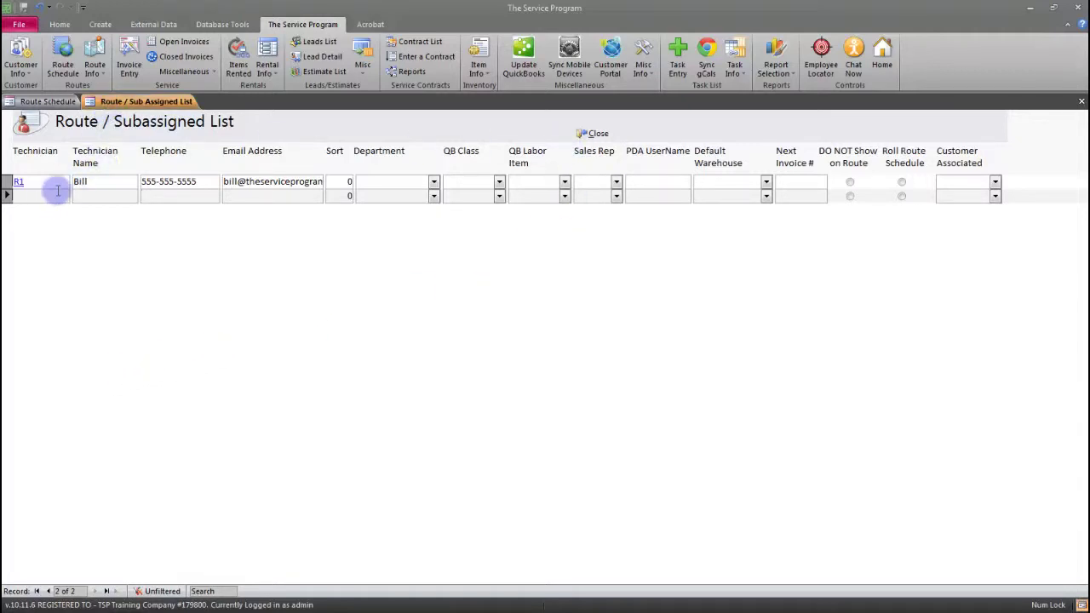
{"action": "left_click", "coordinate": [593, 137]}
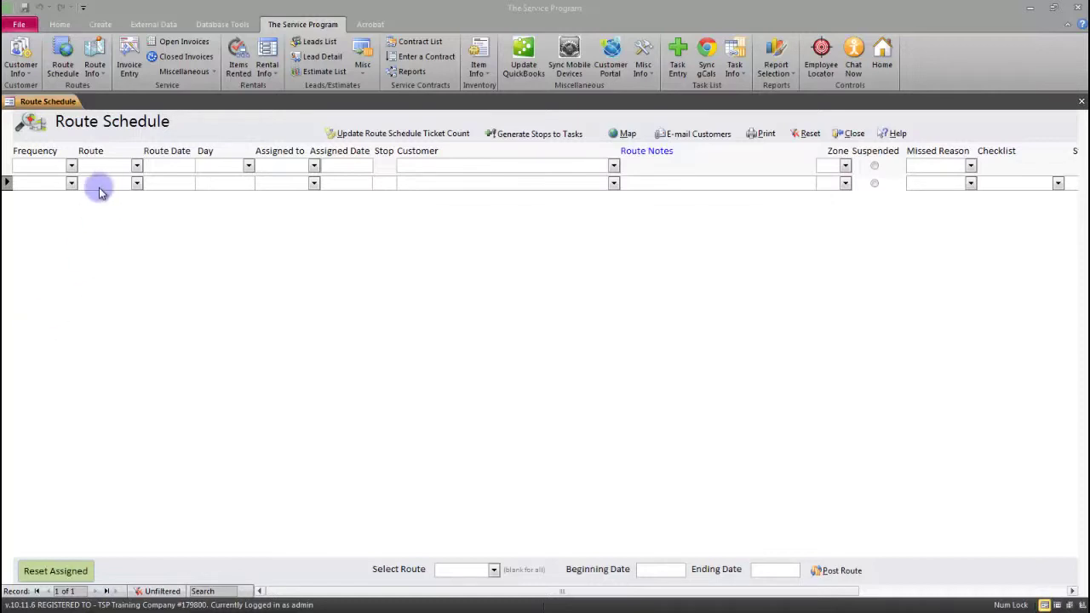
Start a Weekly stop on route R1 dated 11/21/2013 (Thursday) as stop number 1
{"action": "left_click", "coordinate": [72, 183]}
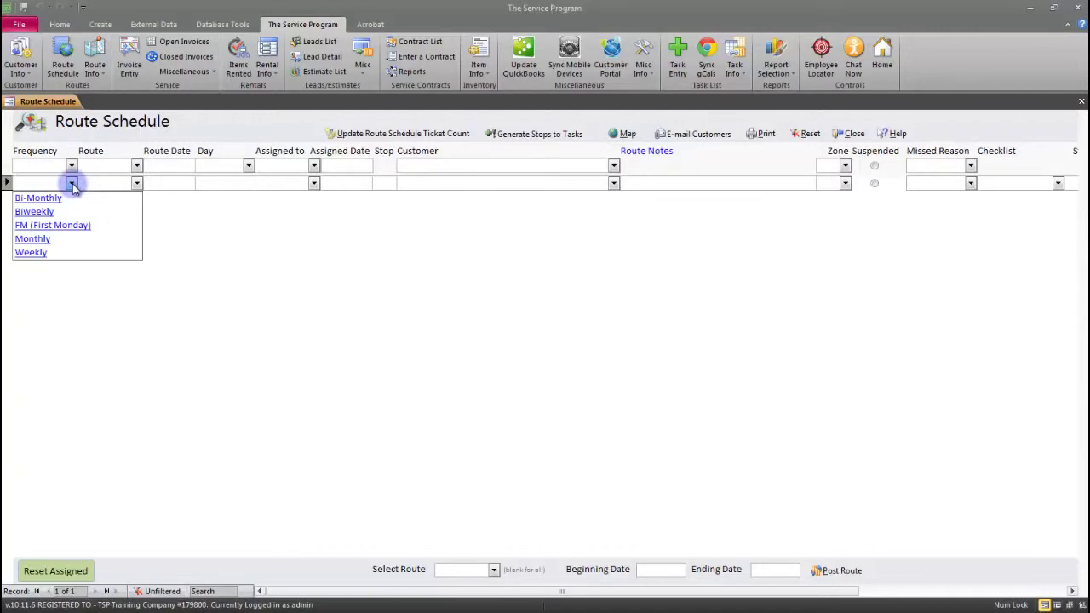
{"action": "left_click", "coordinate": [48, 254]}
{"action": "left_click", "coordinate": [137, 184]}
{"action": "left_click", "coordinate": [132, 202]}
{"action": "left_click", "coordinate": [170, 183]}
{"action": "left_click", "coordinate": [202, 183]}
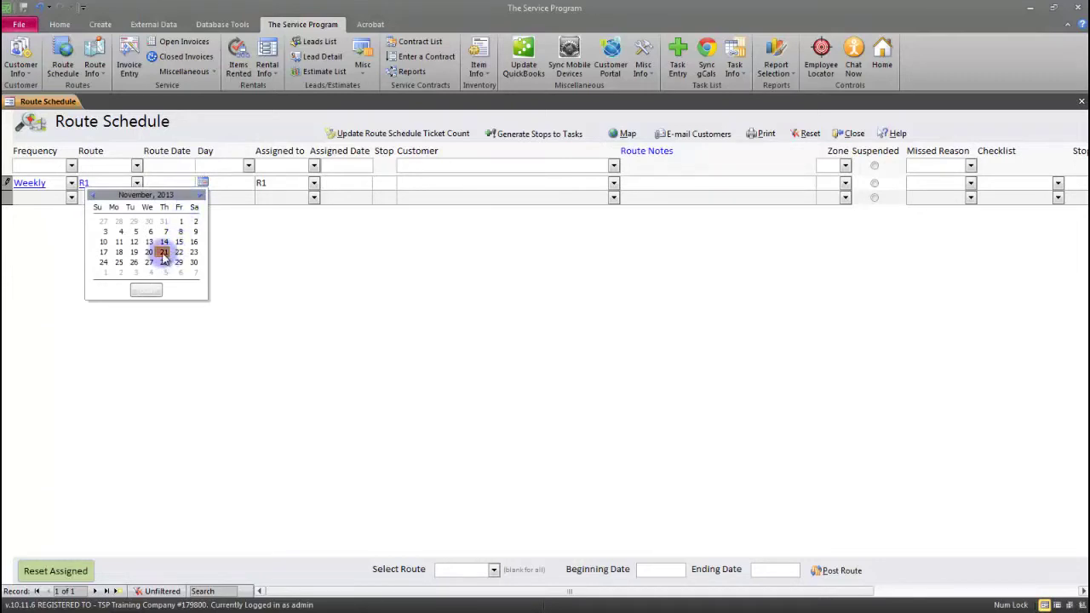
{"action": "left_click", "coordinate": [164, 252]}
{"action": "left_click", "coordinate": [228, 192]}
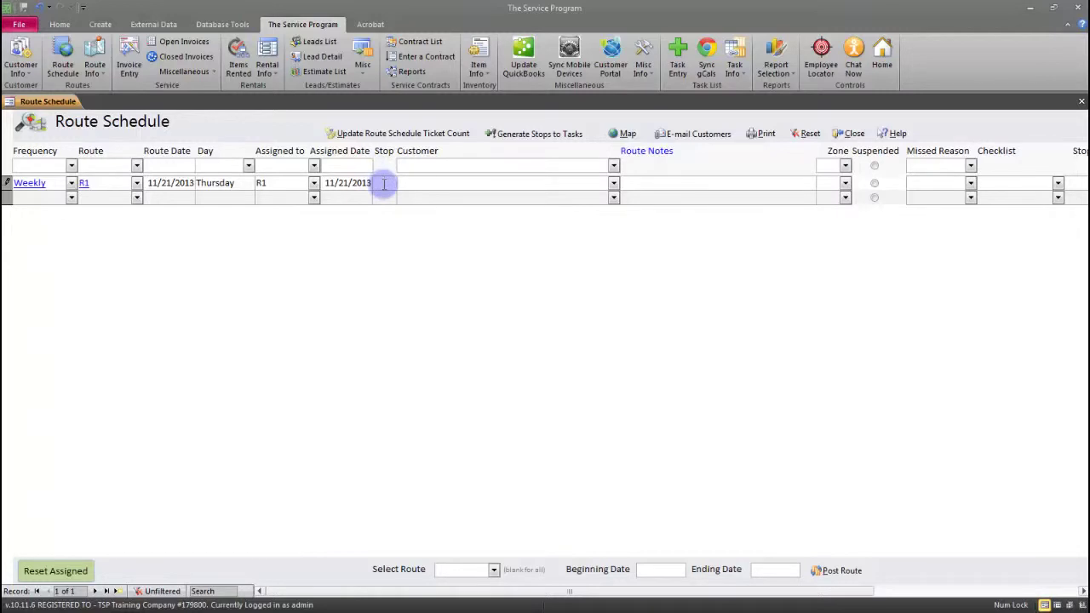
{"action": "left_click", "coordinate": [385, 183]}
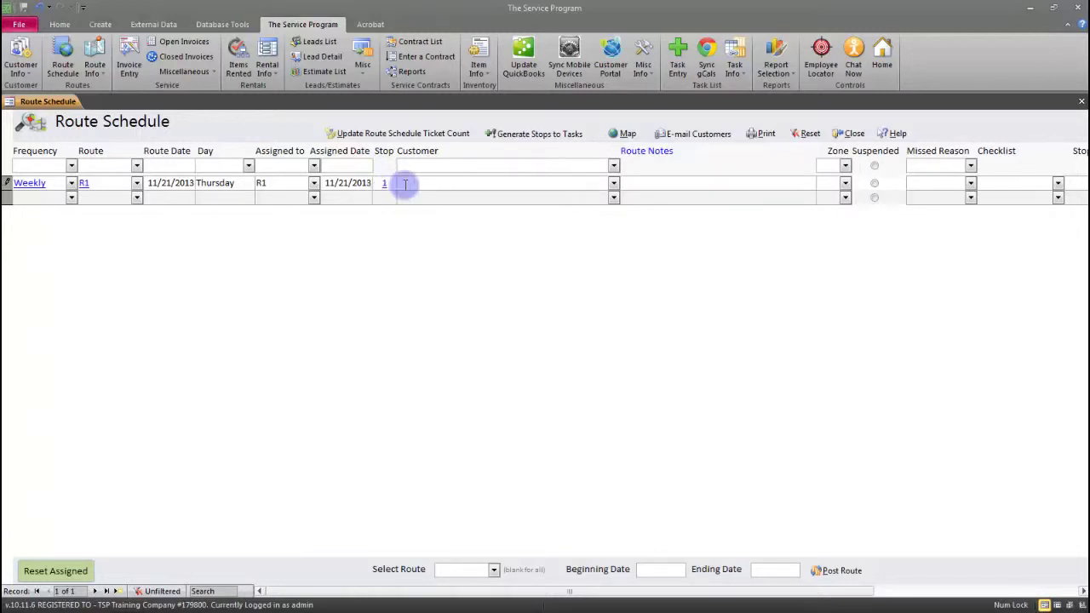
Assign the customer to the weekly stop by searching 'b' in the Customer list
{"action": "left_click", "coordinate": [614, 183]}
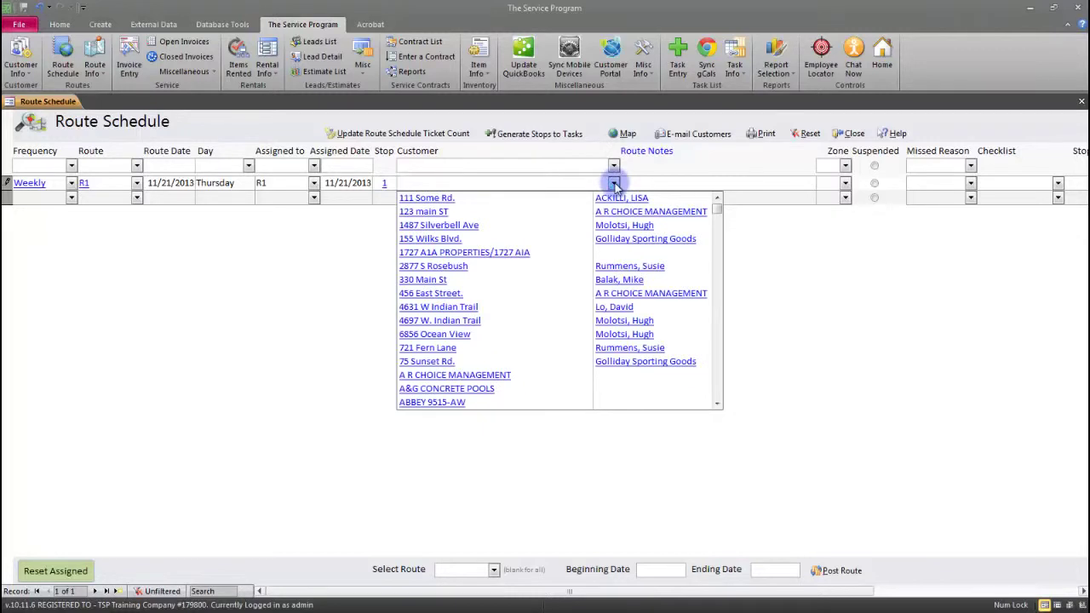
{"action": "type", "text": "b & H MANAGEMENT"}
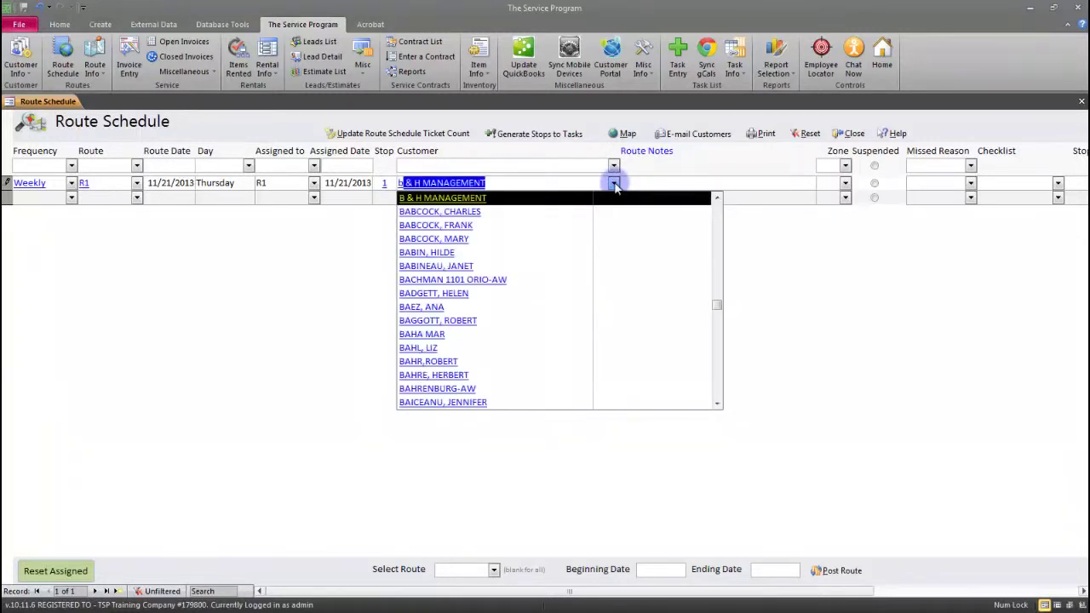
{"action": "left_click", "coordinate": [530, 245]}
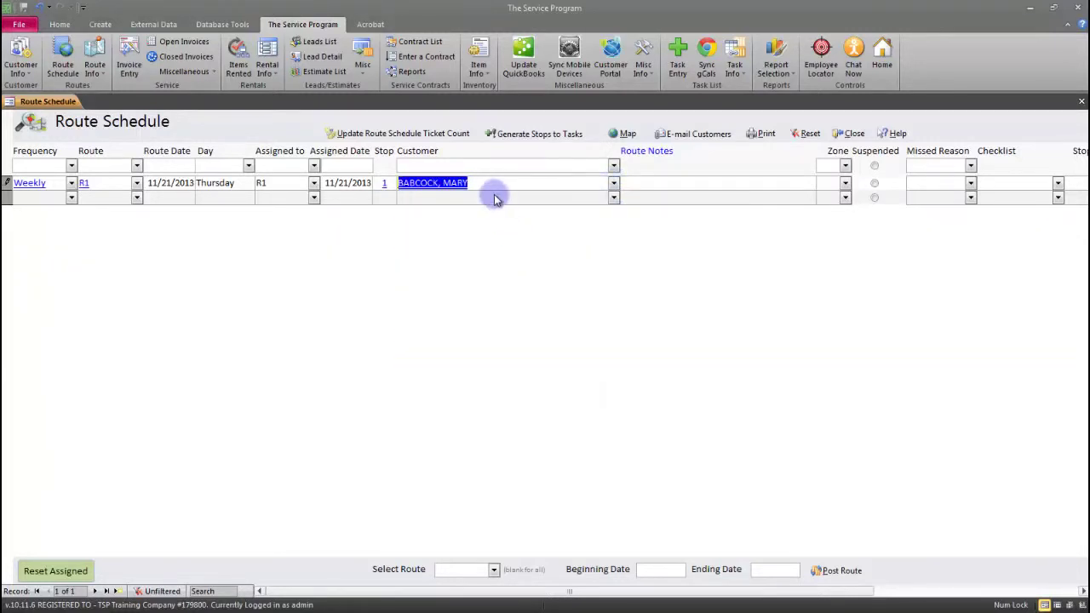
{"action": "left_click", "coordinate": [494, 197]}
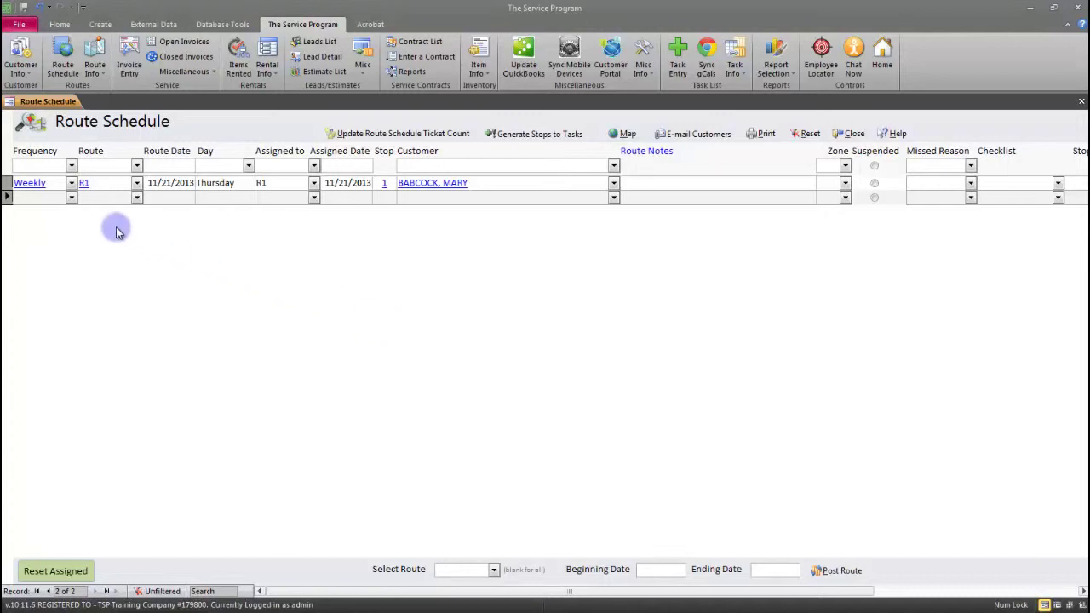
Start a Biweekly stop on route R1 dated 11/21/2013
{"action": "left_click", "coordinate": [71, 197]}
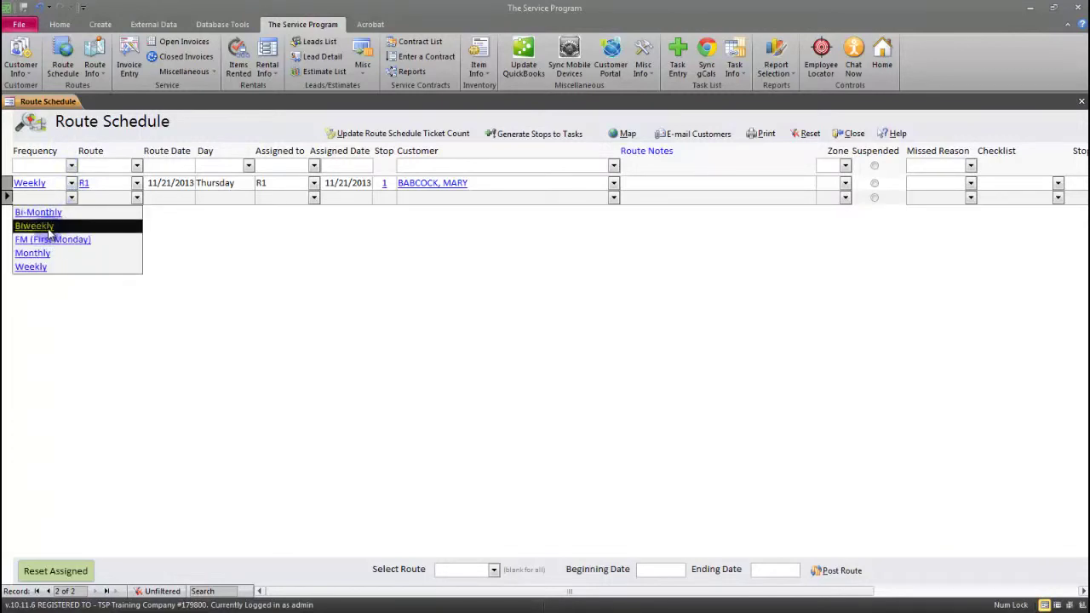
{"action": "left_click", "coordinate": [53, 226]}
{"action": "left_click", "coordinate": [137, 198]}
{"action": "left_click", "coordinate": [122, 209]}
{"action": "left_click", "coordinate": [192, 197]}
{"action": "left_click", "coordinate": [201, 197]}
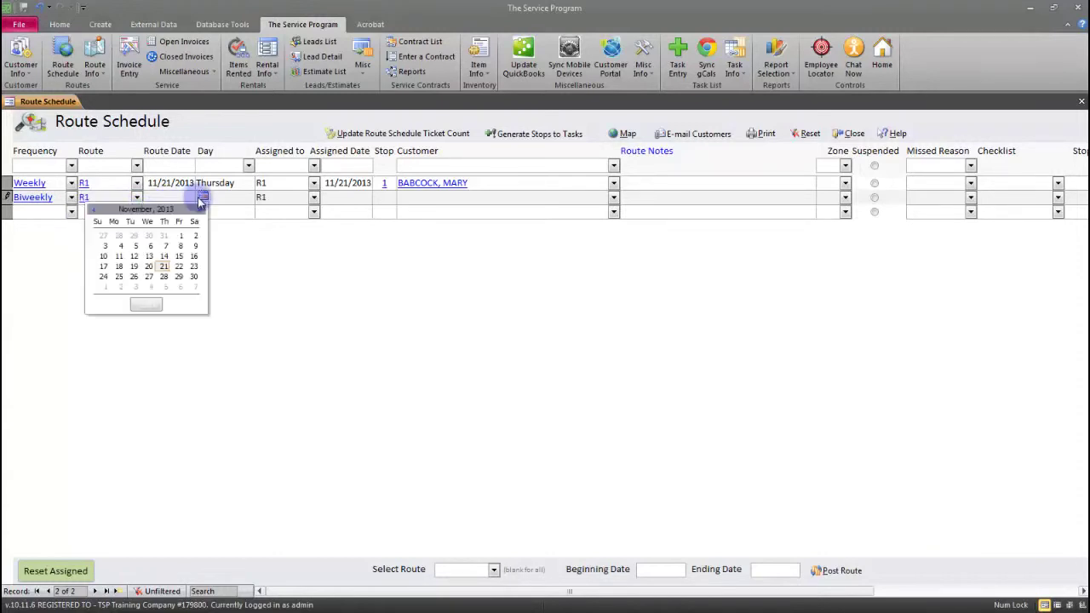
{"action": "left_click", "coordinate": [145, 304]}
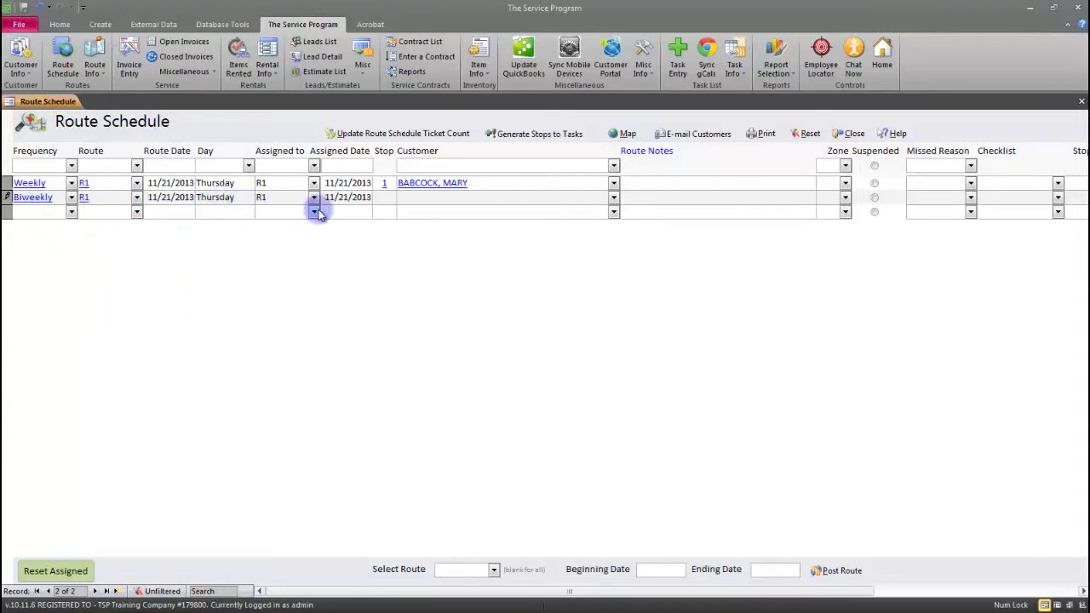
Make the biweekly stop number 2 for customer A&G CONCRETE POOLS
{"action": "left_click", "coordinate": [384, 198]}
{"action": "left_click", "coordinate": [551, 194]}
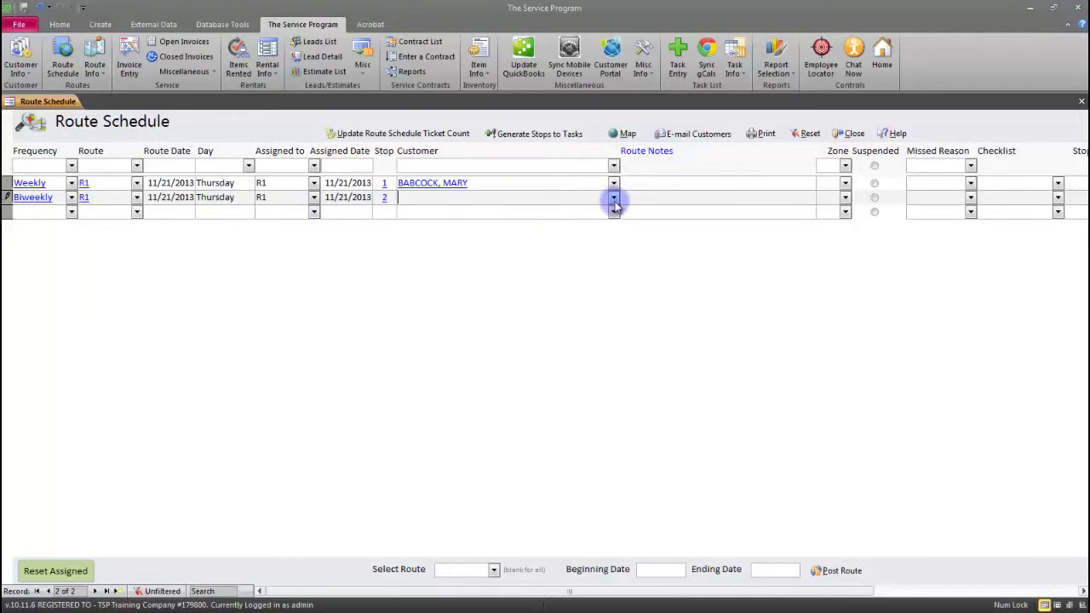
{"action": "left_click", "coordinate": [614, 200]}
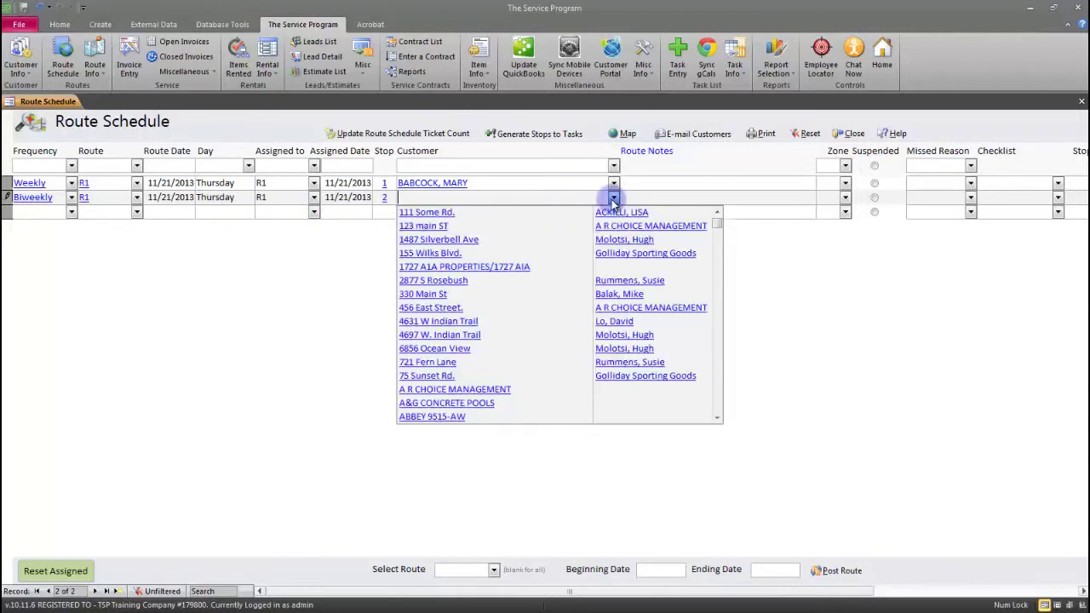
{"action": "left_click", "coordinate": [450, 404]}
{"action": "left_click", "coordinate": [445, 209]}
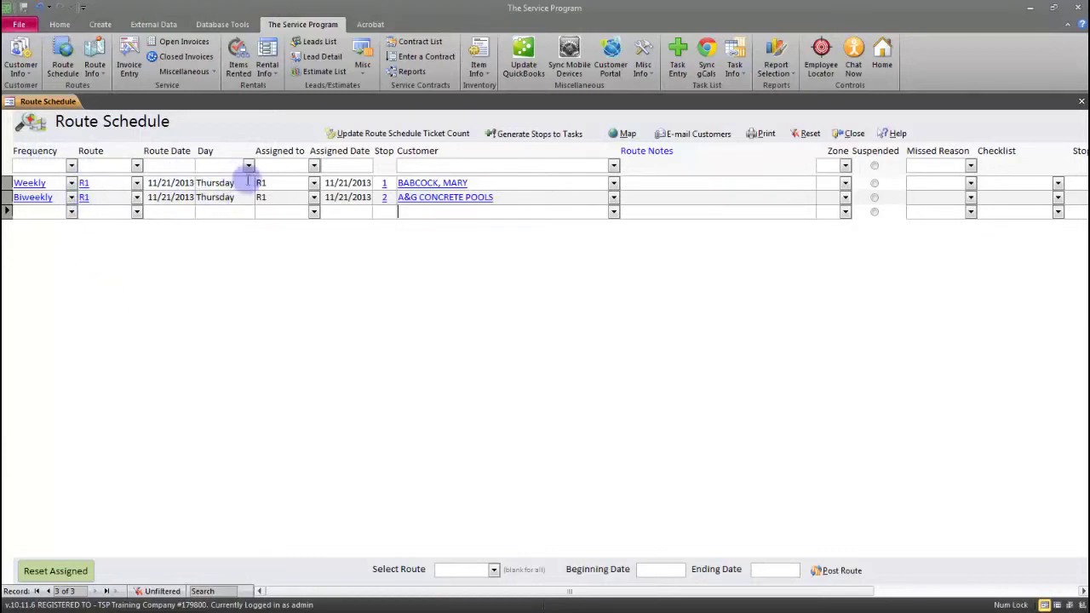
{"action": "left_click", "coordinate": [72, 213]}
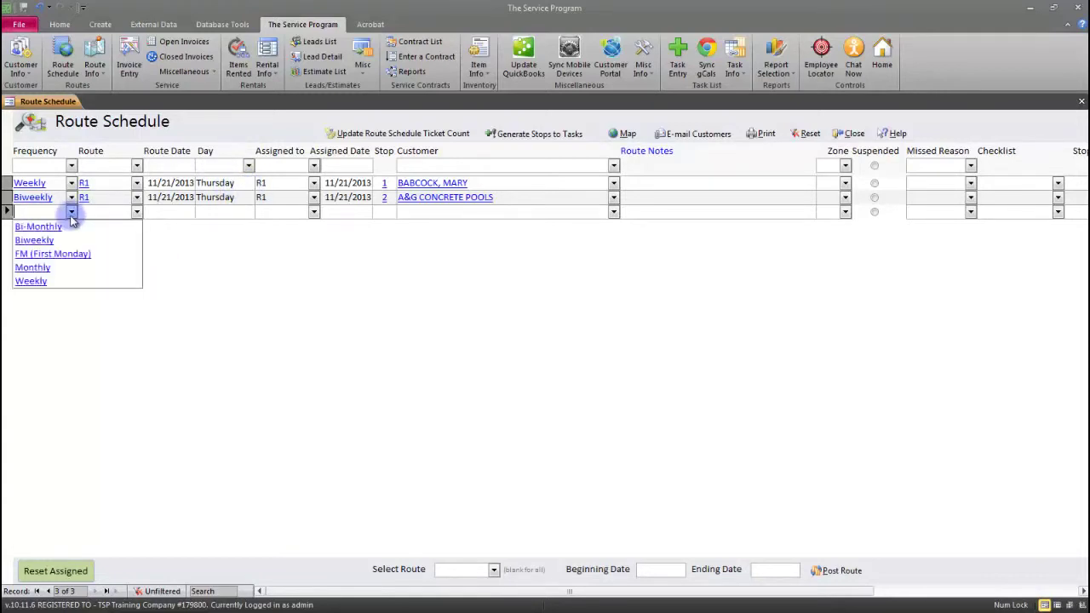
Set the new stop to Monthly on route R1, dated 11/22/2013 (Friday), stop number 1
{"action": "left_click", "coordinate": [60, 271]}
{"action": "left_click", "coordinate": [136, 211]}
{"action": "left_click", "coordinate": [149, 225]}
{"action": "left_click", "coordinate": [174, 210]}
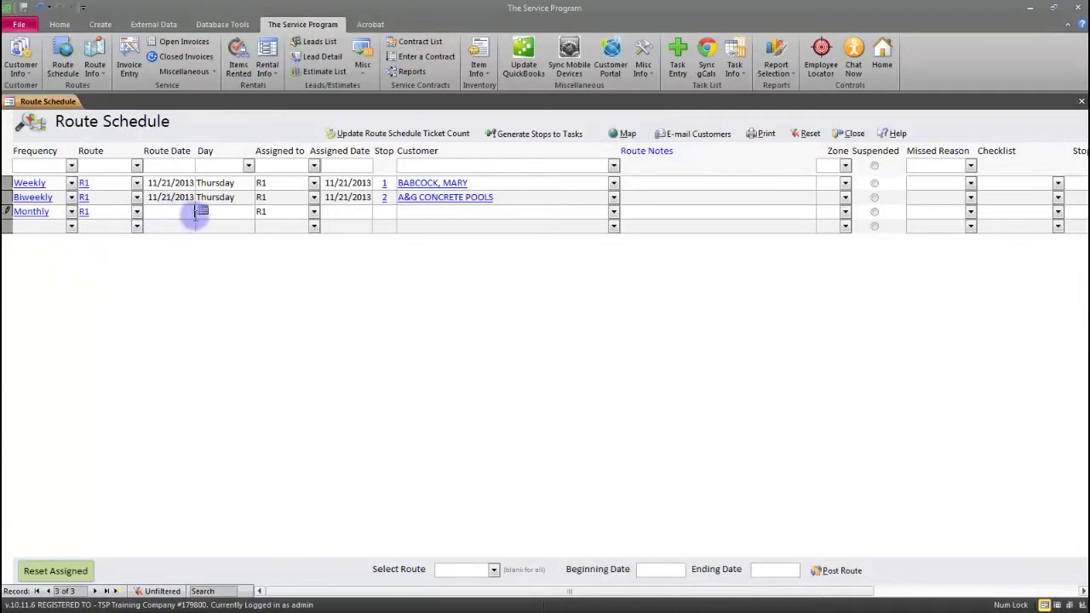
{"action": "left_click", "coordinate": [202, 210]}
{"action": "left_click", "coordinate": [179, 281]}
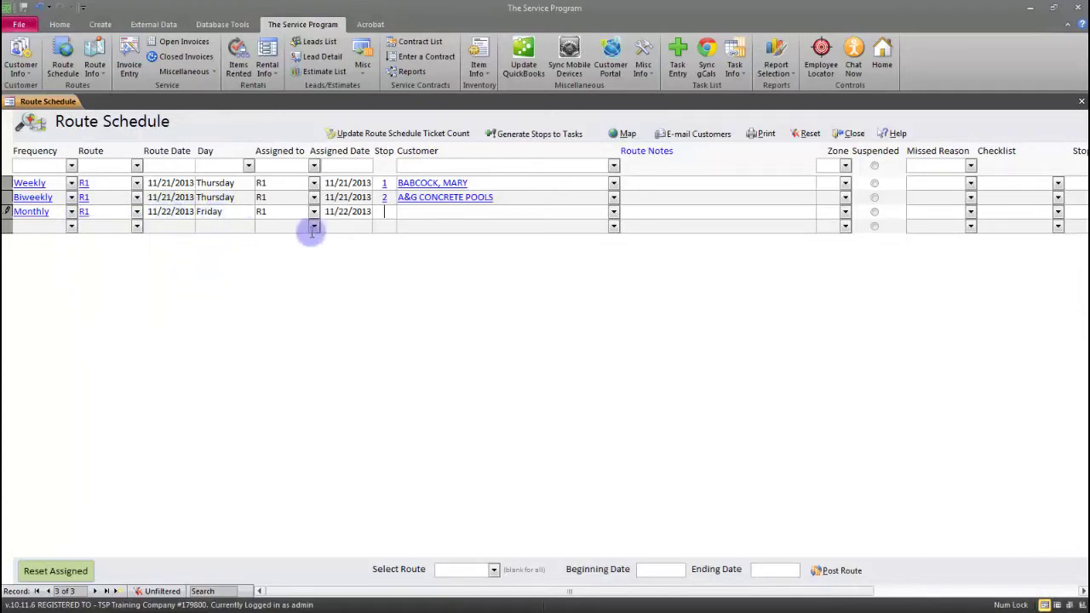
{"action": "left_click", "coordinate": [384, 212]}
{"action": "type", "text": "1"}
{"action": "key", "text": "Tab"}
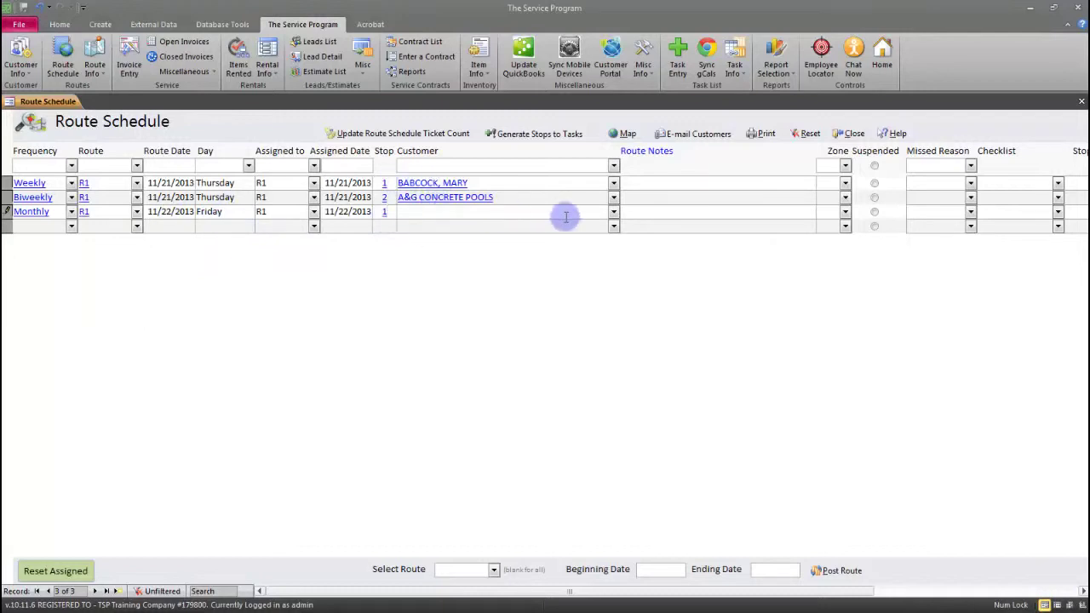
Choose the customer for the monthly stop and filter the schedule to route R1
{"action": "left_click", "coordinate": [614, 212]}
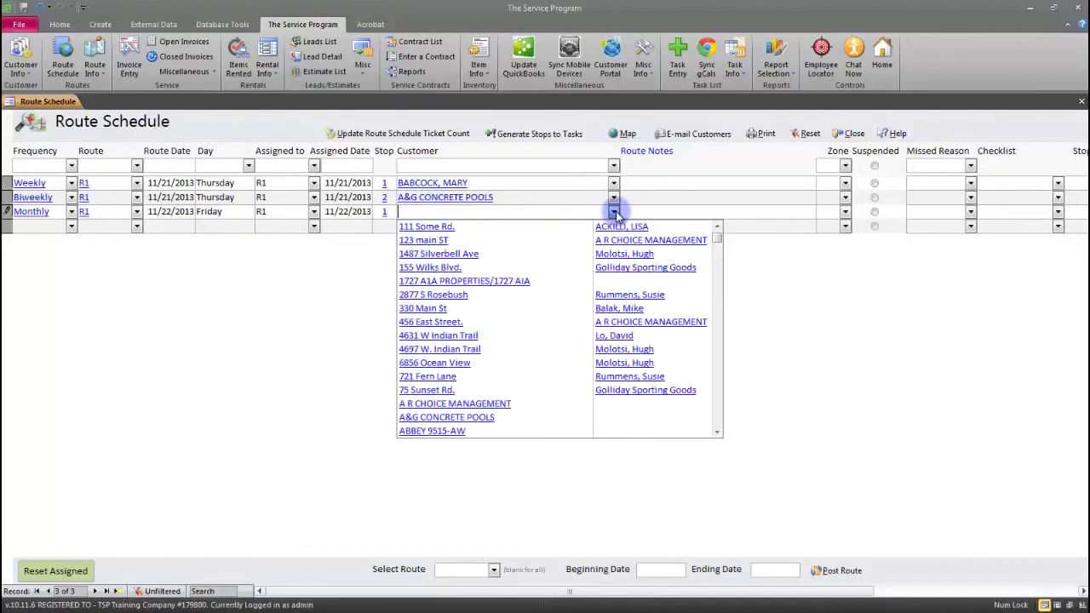
{"action": "scroll", "coordinate": [507, 409], "scroll_direction": "down", "scroll_amount": 3}
{"action": "left_click", "coordinate": [502, 418]}
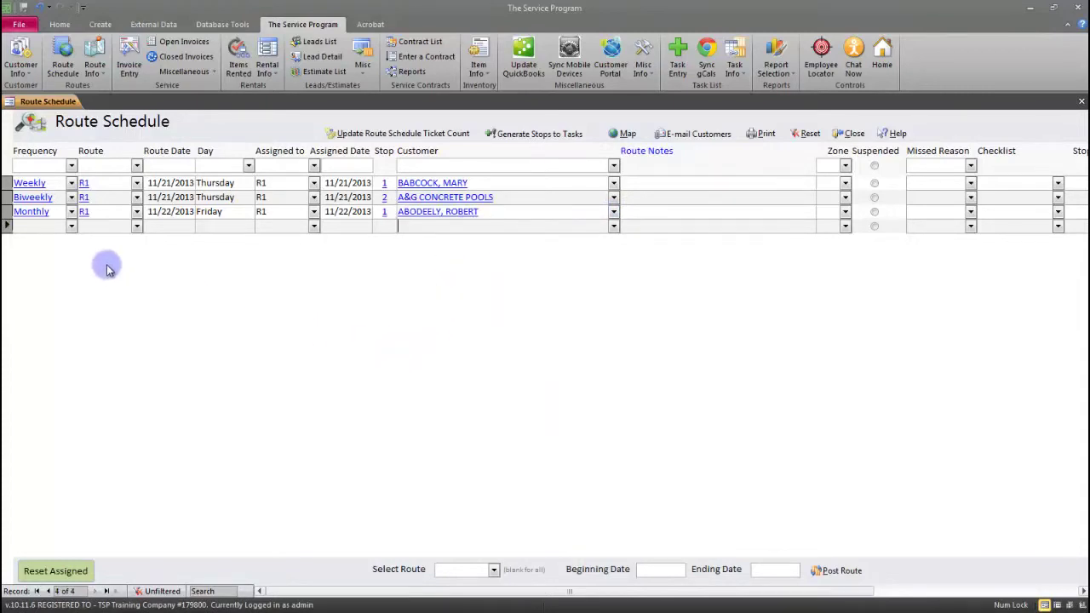
{"action": "left_click", "coordinate": [137, 165]}
{"action": "left_click", "coordinate": [127, 181]}
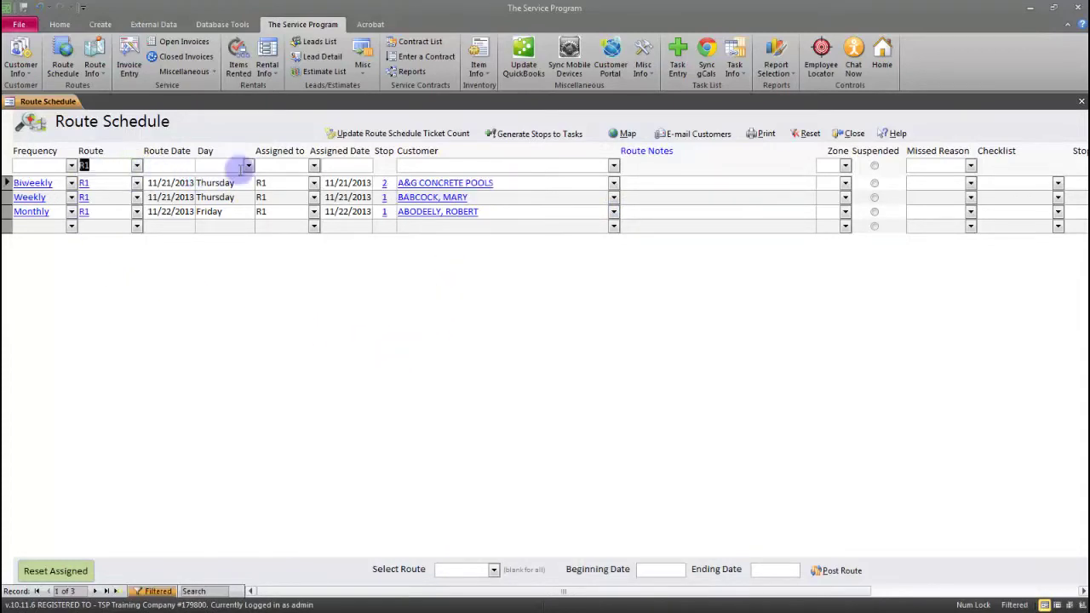
{"action": "left_click", "coordinate": [248, 165]}
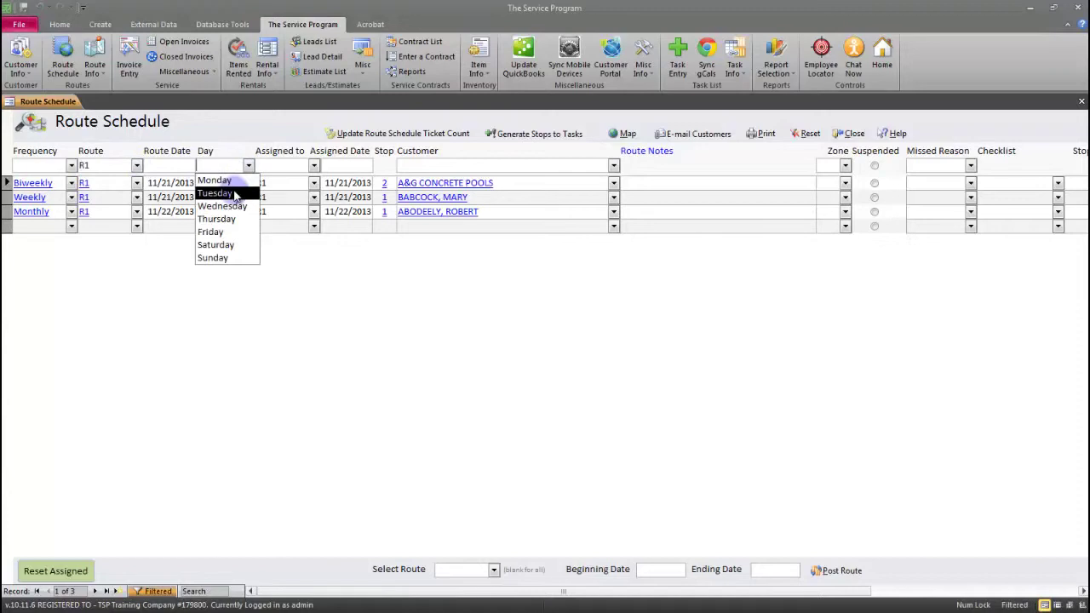
{"action": "left_click", "coordinate": [229, 235]}
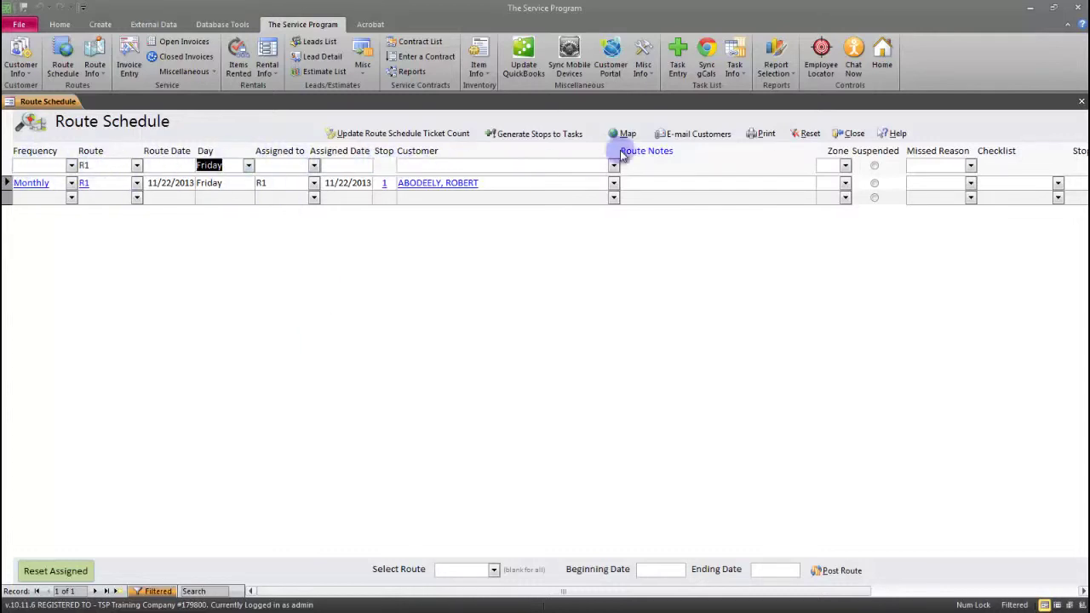
{"action": "left_click", "coordinate": [808, 135]}
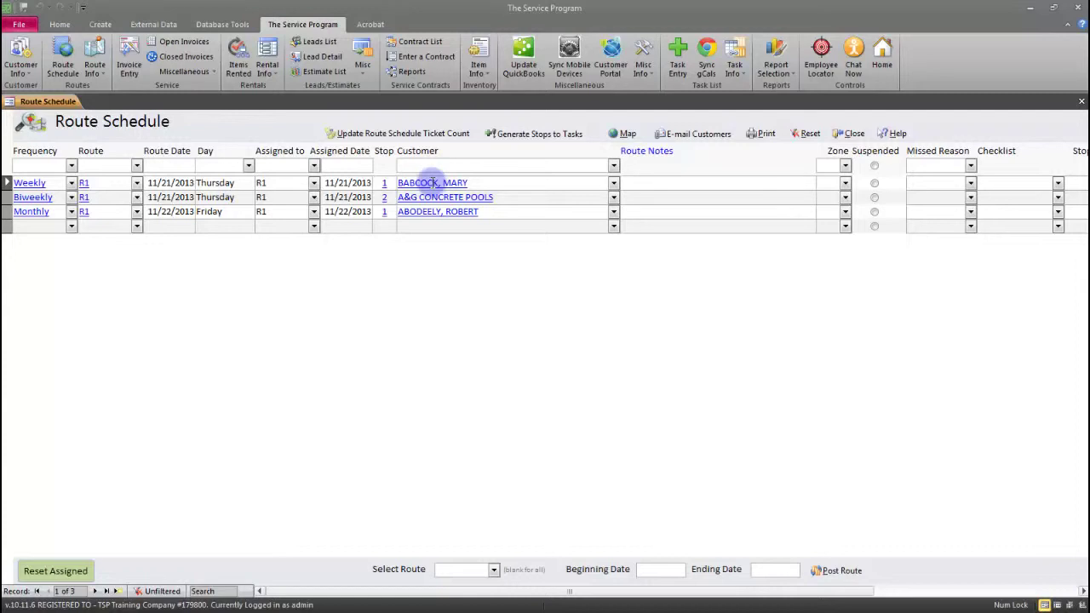
Pick 11/18/2013 as Beginning Date and 11/22/2013 as Ending Date from the calendars
{"action": "left_click", "coordinate": [652, 572]}
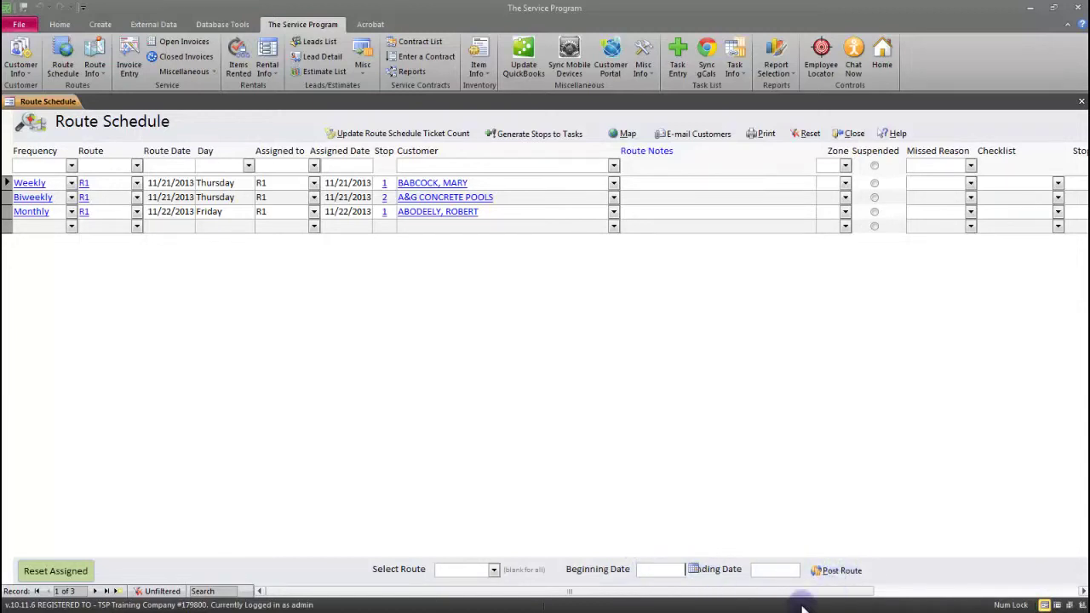
{"action": "left_click", "coordinate": [694, 570]}
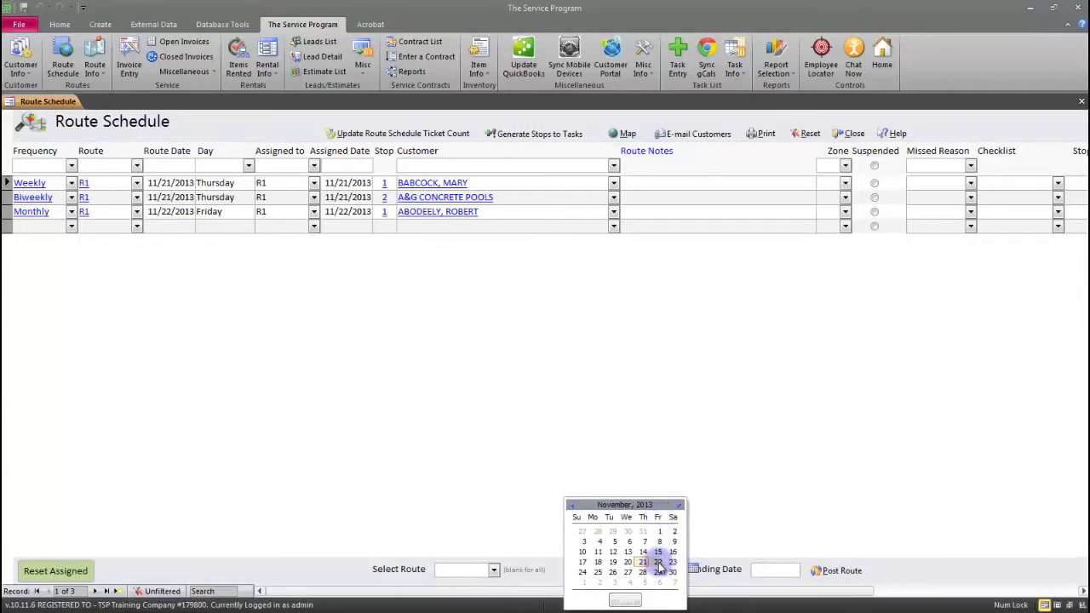
{"action": "left_click", "coordinate": [599, 564]}
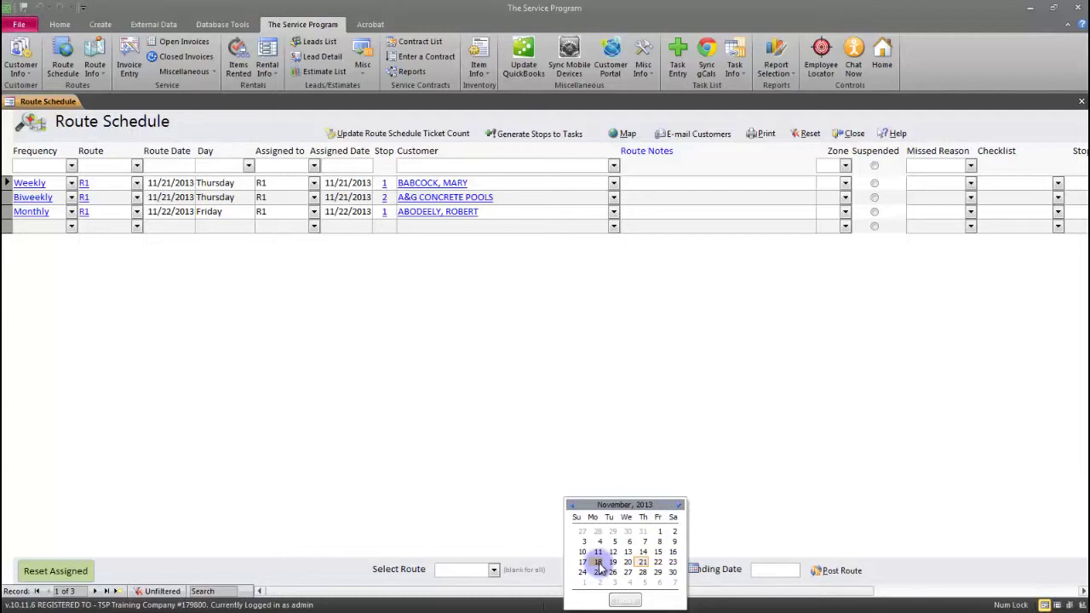
{"action": "left_click", "coordinate": [599, 564]}
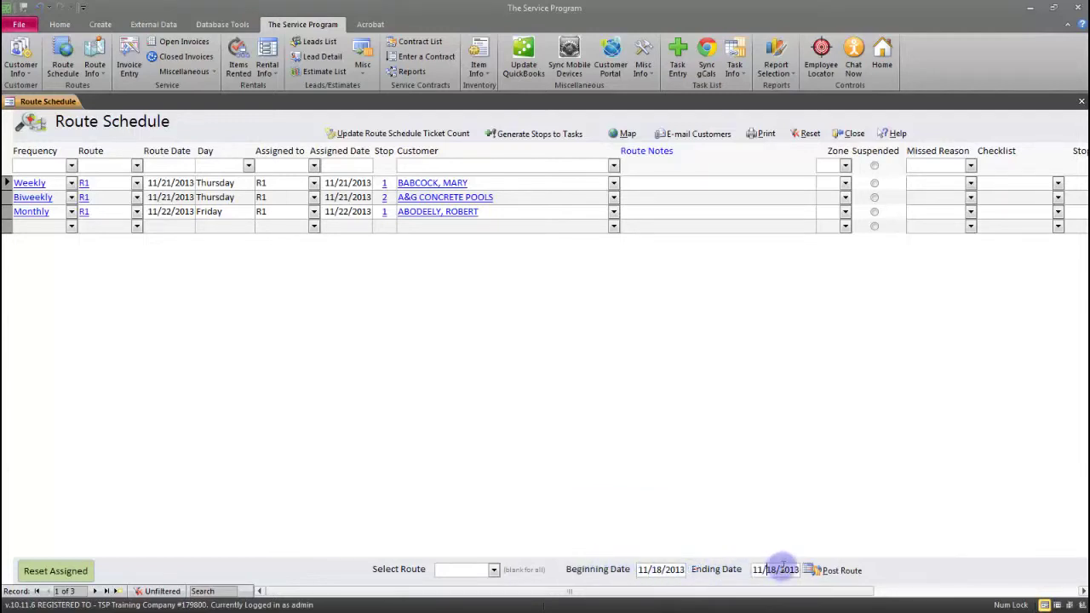
{"action": "left_click", "coordinate": [808, 569]}
{"action": "left_click", "coordinate": [775, 564]}
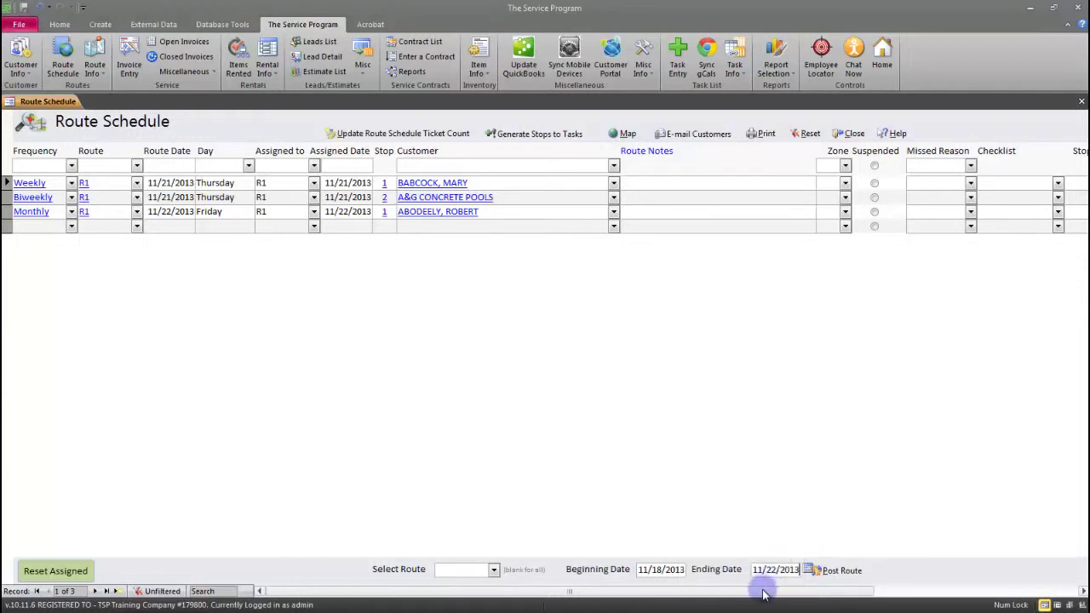
Post the route, declining to reset suspended stops, and check the Weekly and Monthly stops' new dates
{"action": "left_click", "coordinate": [825, 570]}
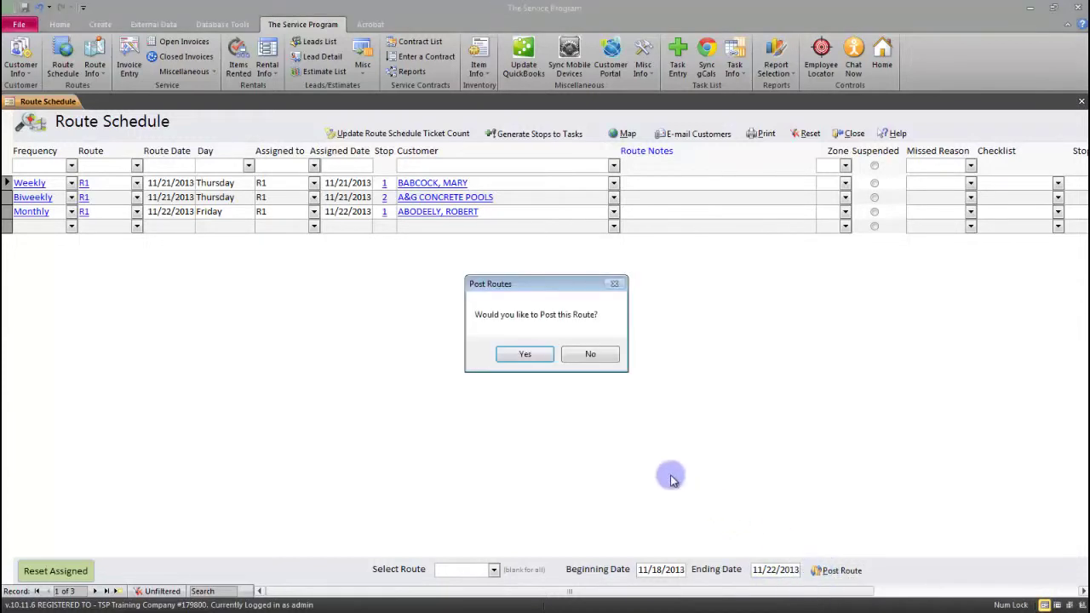
{"action": "left_click", "coordinate": [528, 353]}
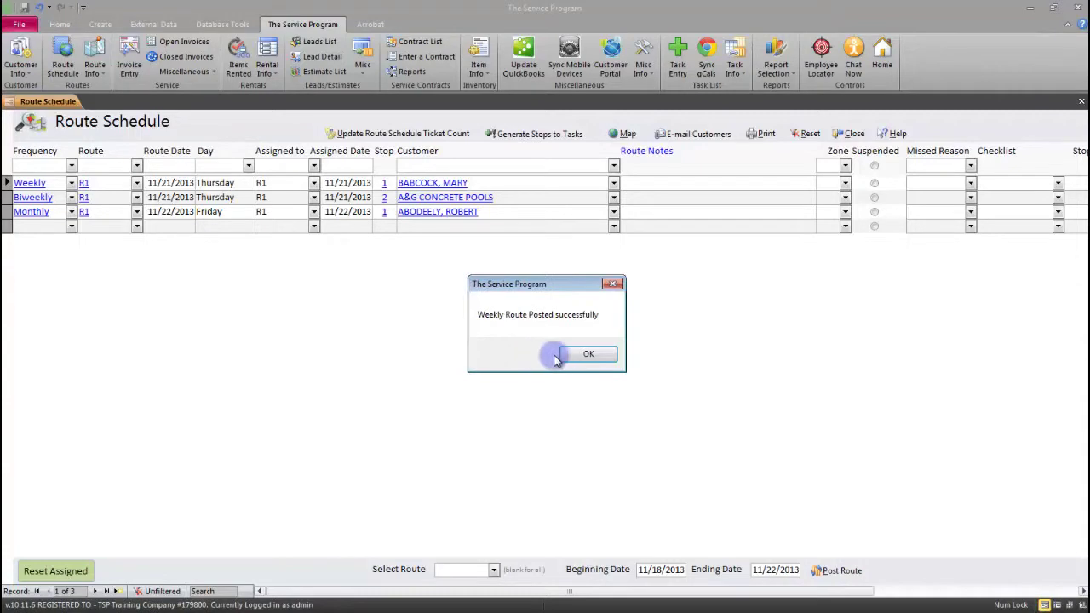
{"action": "left_click", "coordinate": [569, 357]}
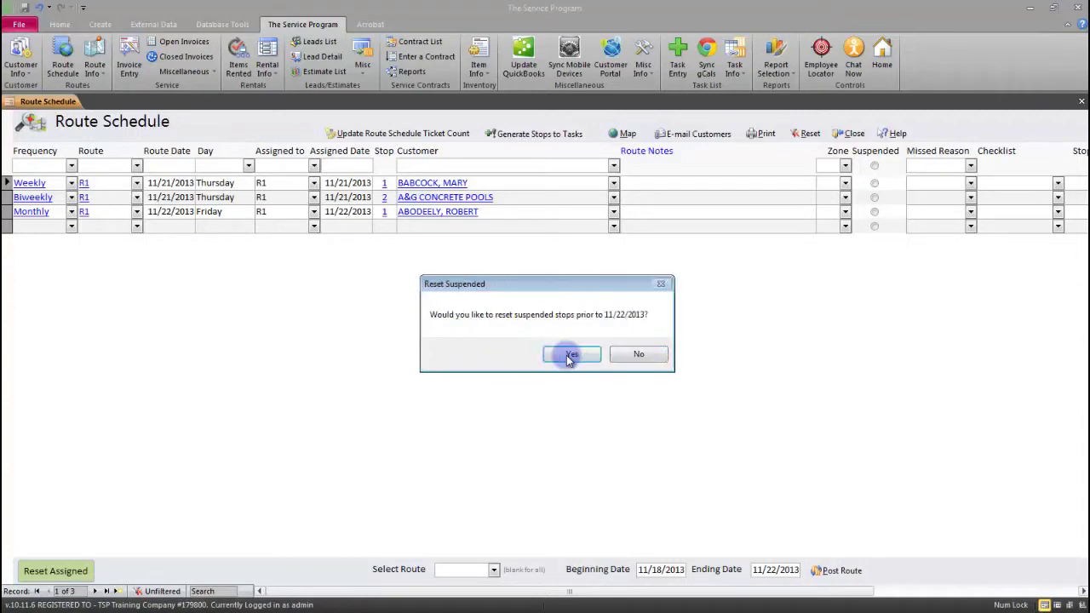
{"action": "left_click", "coordinate": [621, 356]}
{"action": "left_click", "coordinate": [177, 182]}
{"action": "left_click", "coordinate": [175, 212]}
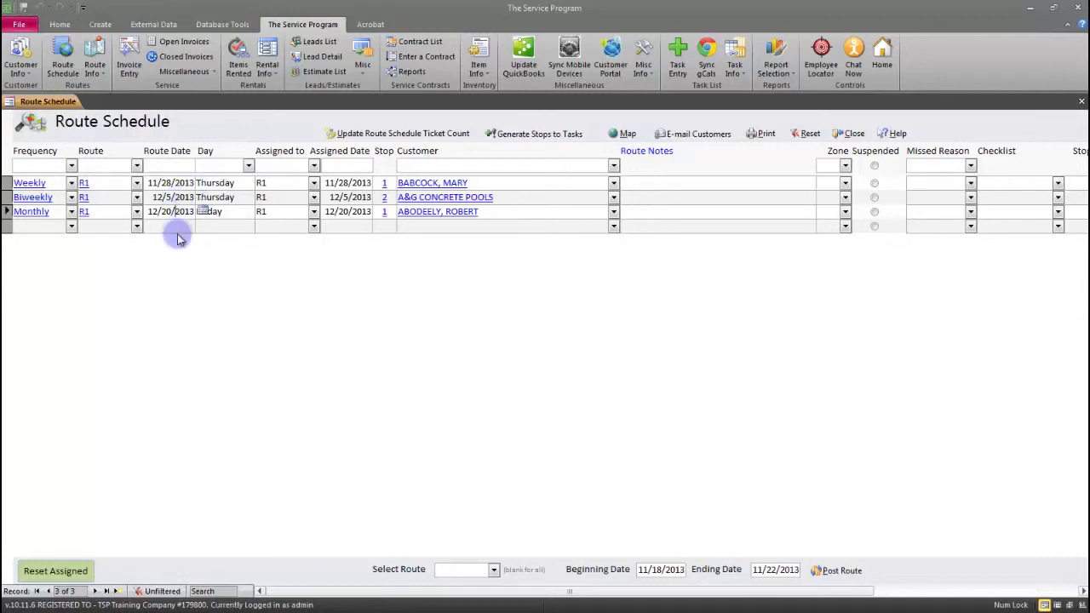
{"action": "left_click", "coordinate": [44, 212]}
{"action": "left_click", "coordinate": [163, 183]}
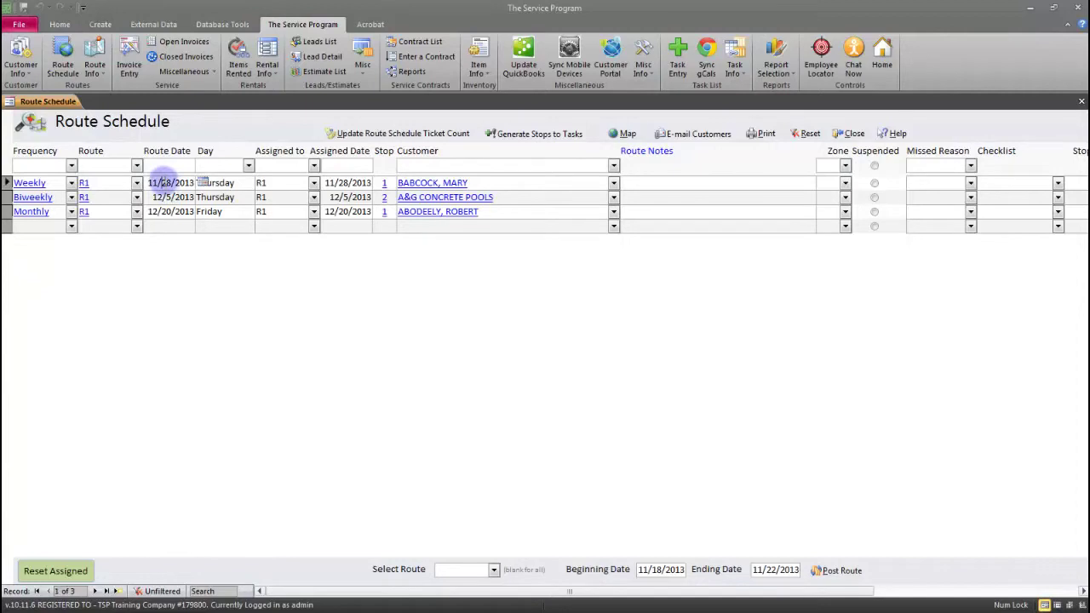
{"action": "left_click", "coordinate": [173, 197]}
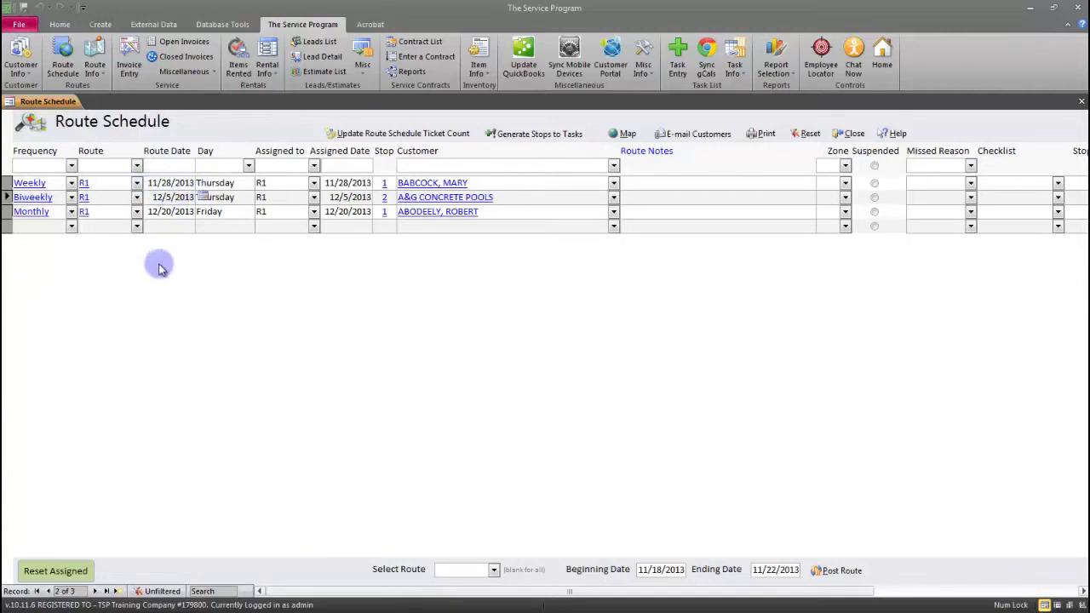